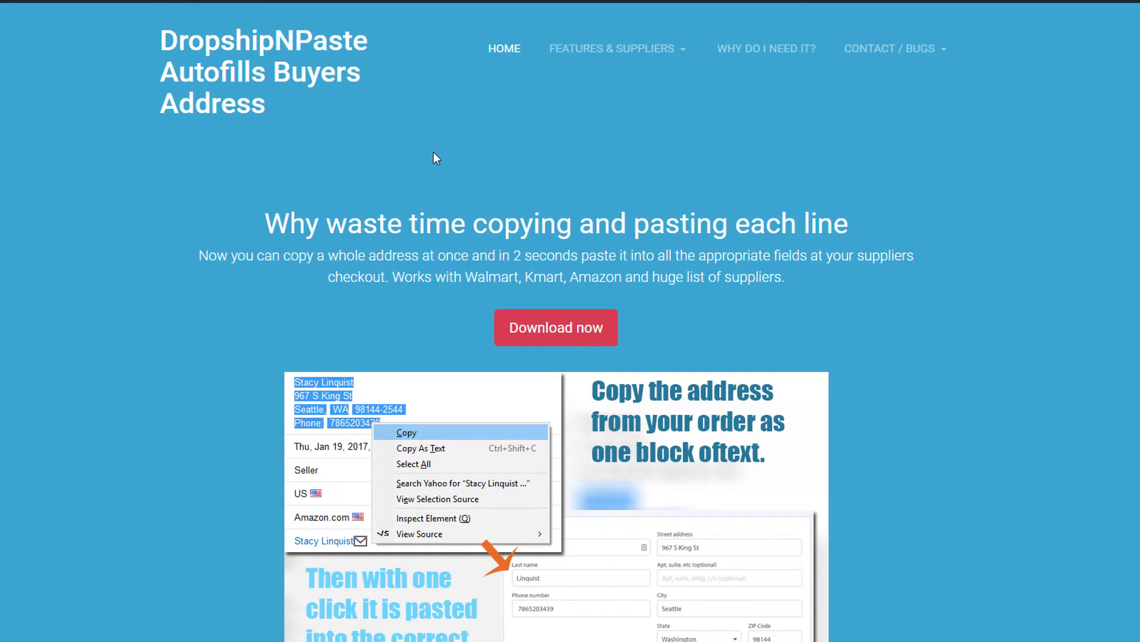
Scroll down the home page past the Supported Suppliers table to the Copy Support table.
scroll(470, 214, "down", 10)
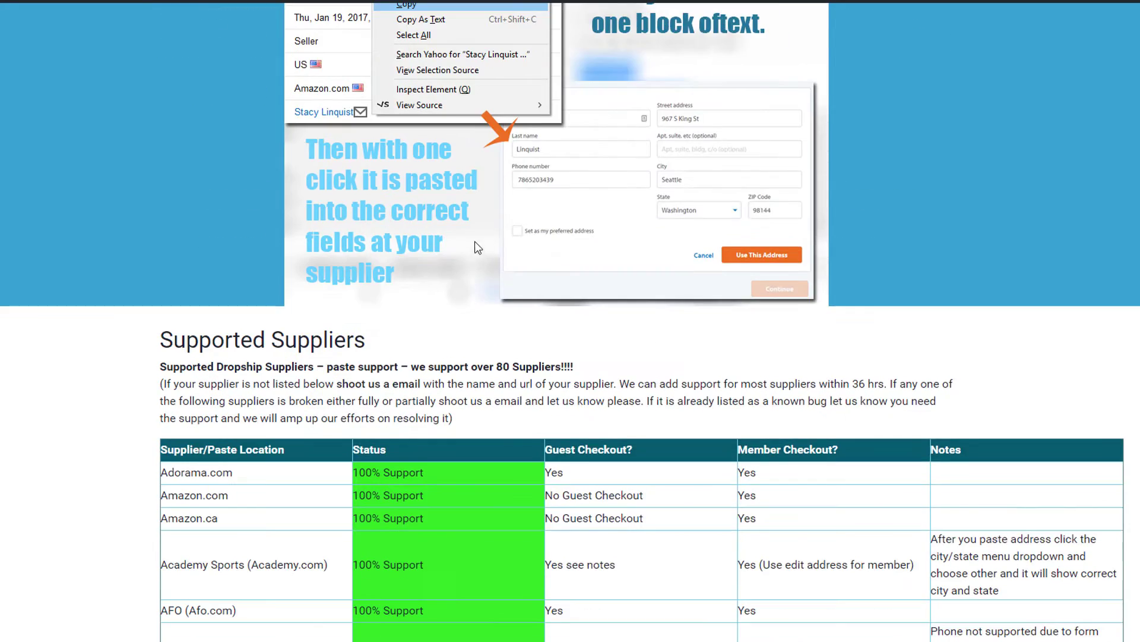
scroll(487, 257, "down", 2)
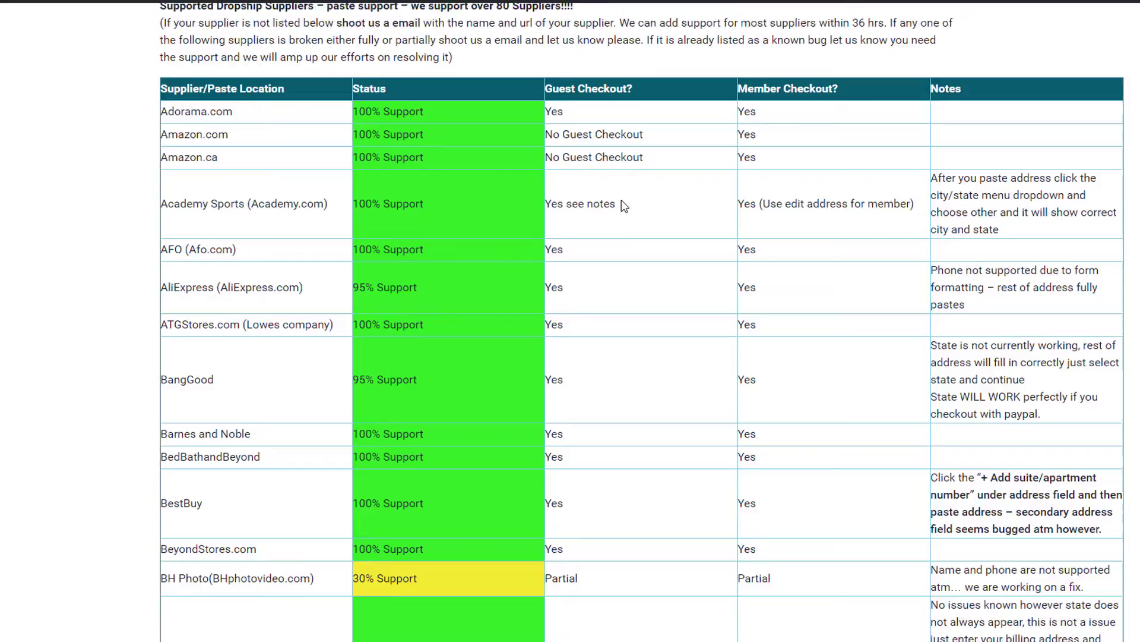
scroll(622, 202, "down", 8)
scroll(618, 202, "down", 12)
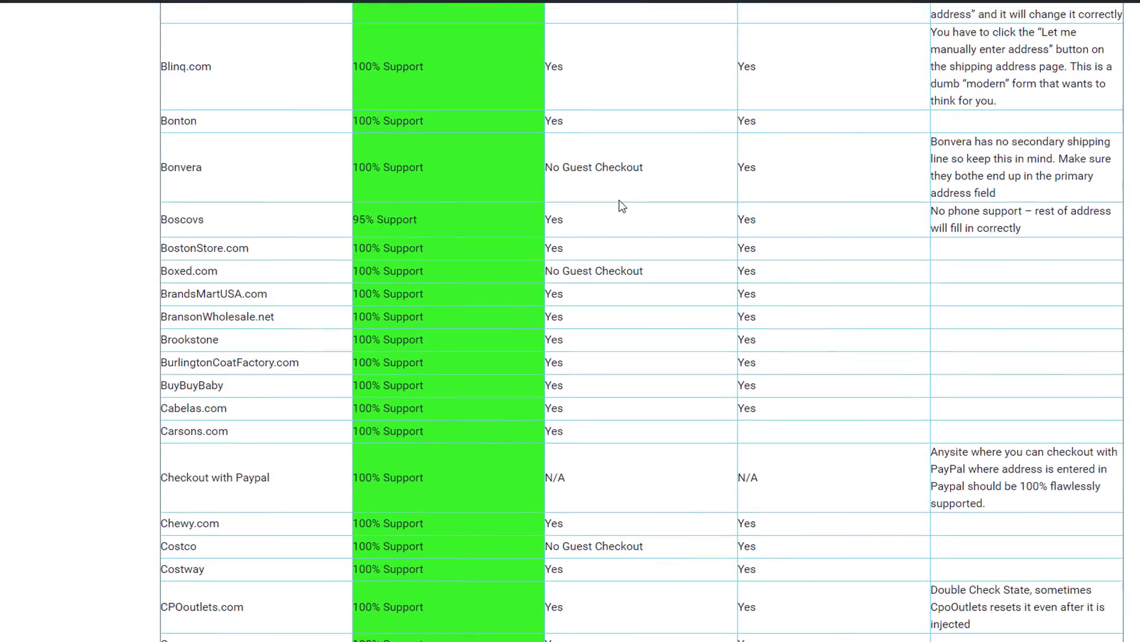
scroll(620, 208, "down", 20)
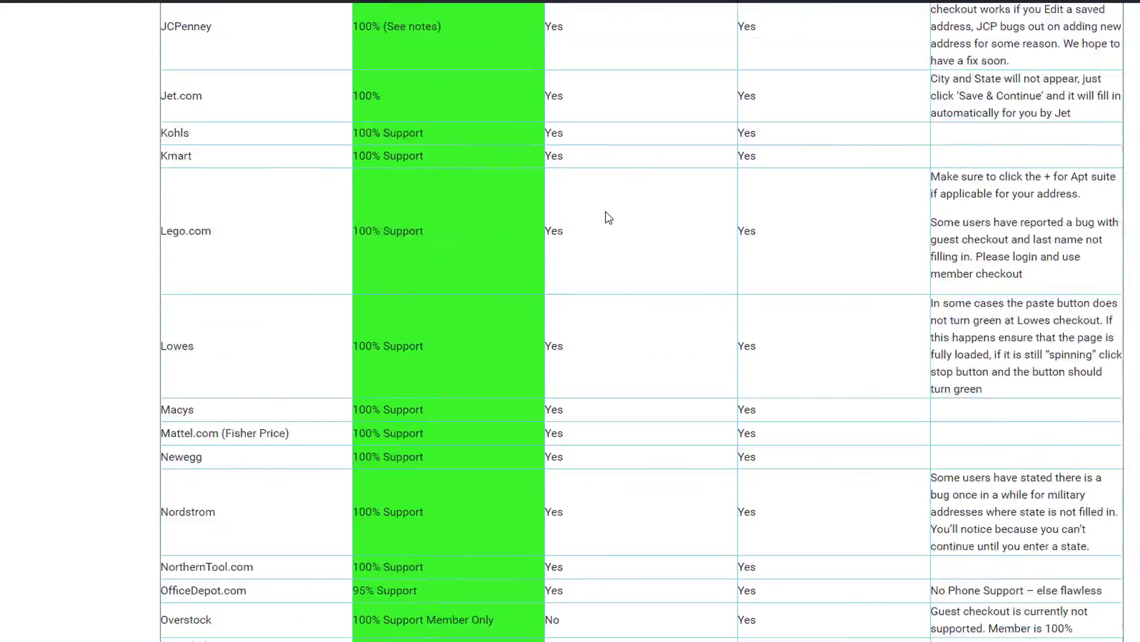
scroll(604, 215, "down", 10)
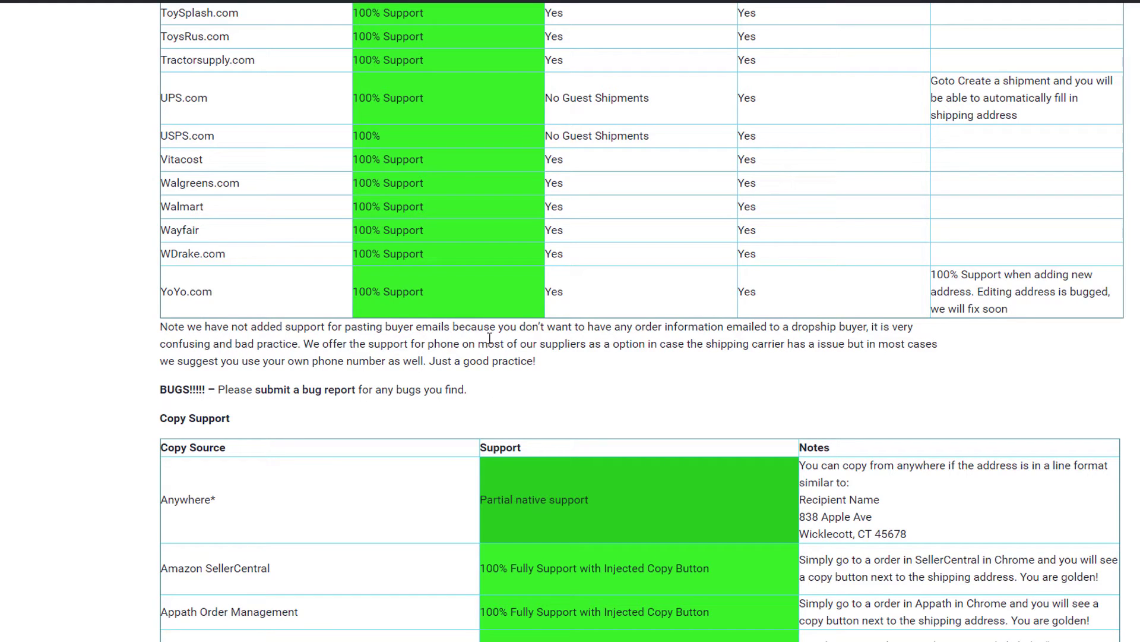
scroll(489, 338, "down", 6)
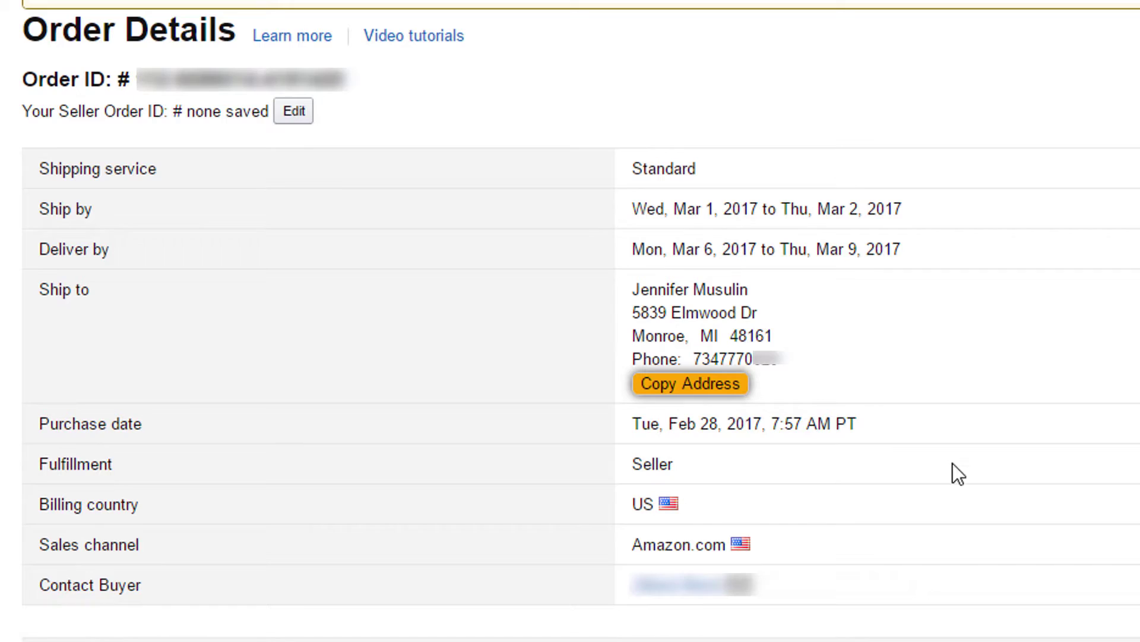
Scroll from the Ship to address and Copy Address button down to the ordered product table.
scroll(571, 321, "down", 4)
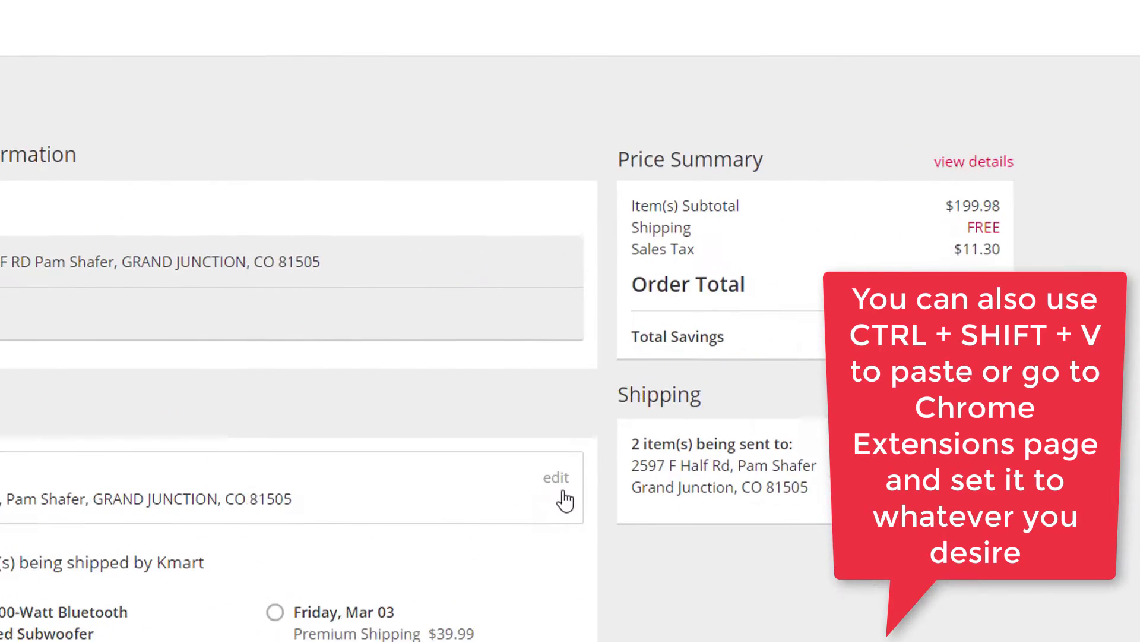
Give the first soundbar a new shipping address pasted from the copied buyer address and save it.
left_click(560, 487)
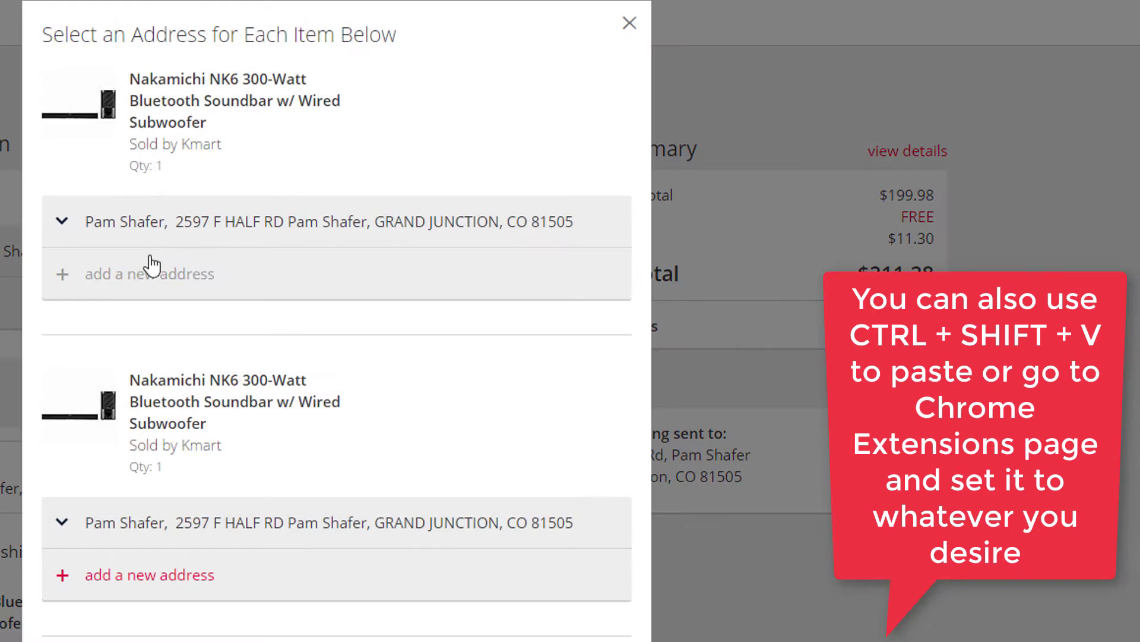
left_click(168, 274)
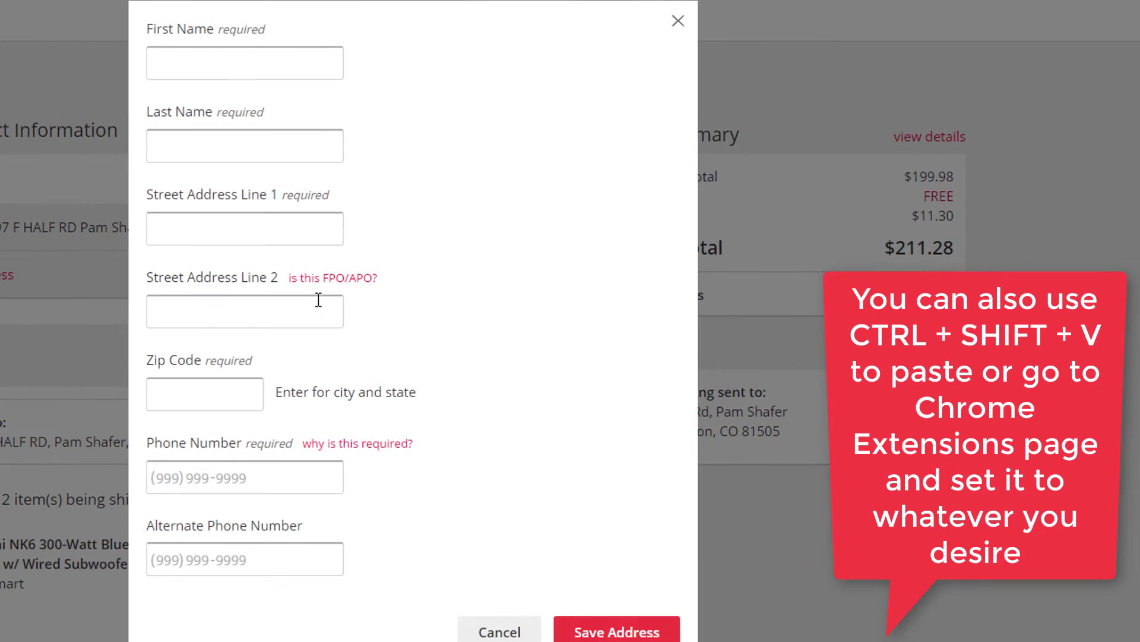
left_click(1122, 3)
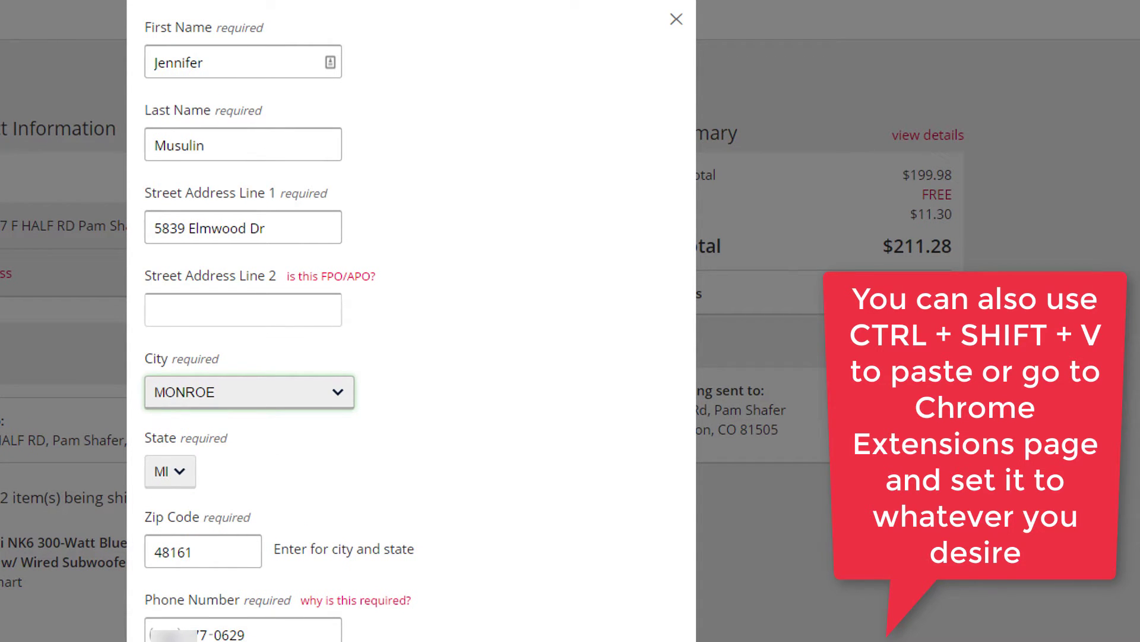
key("Return")
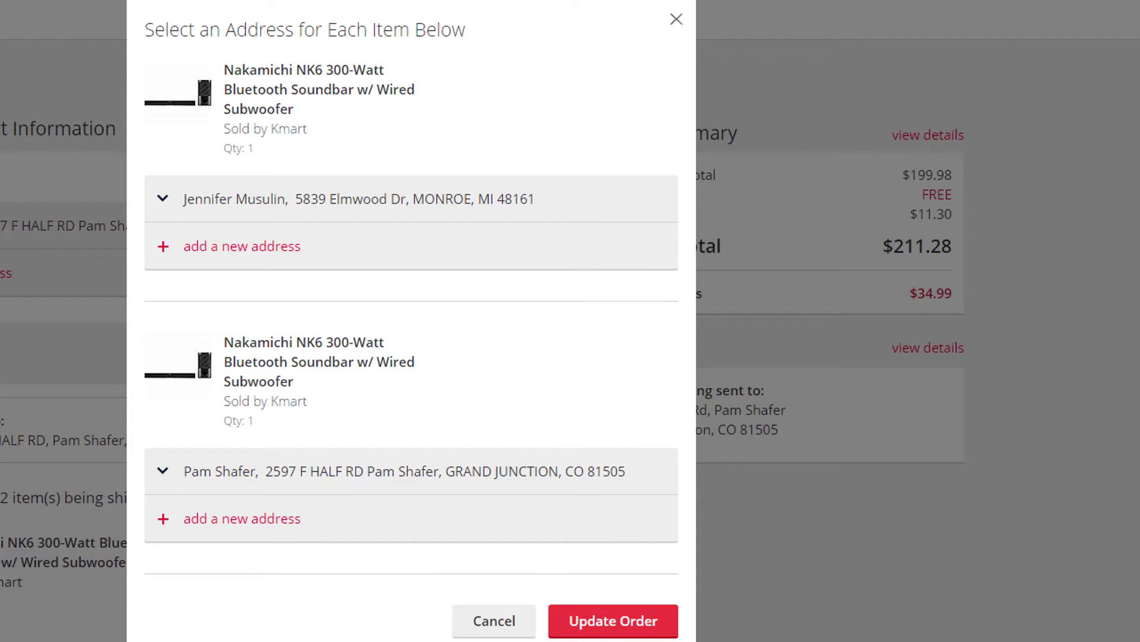
Select the Notepad sample address and start a new shipping address for the second item.
key("alt+Tab")
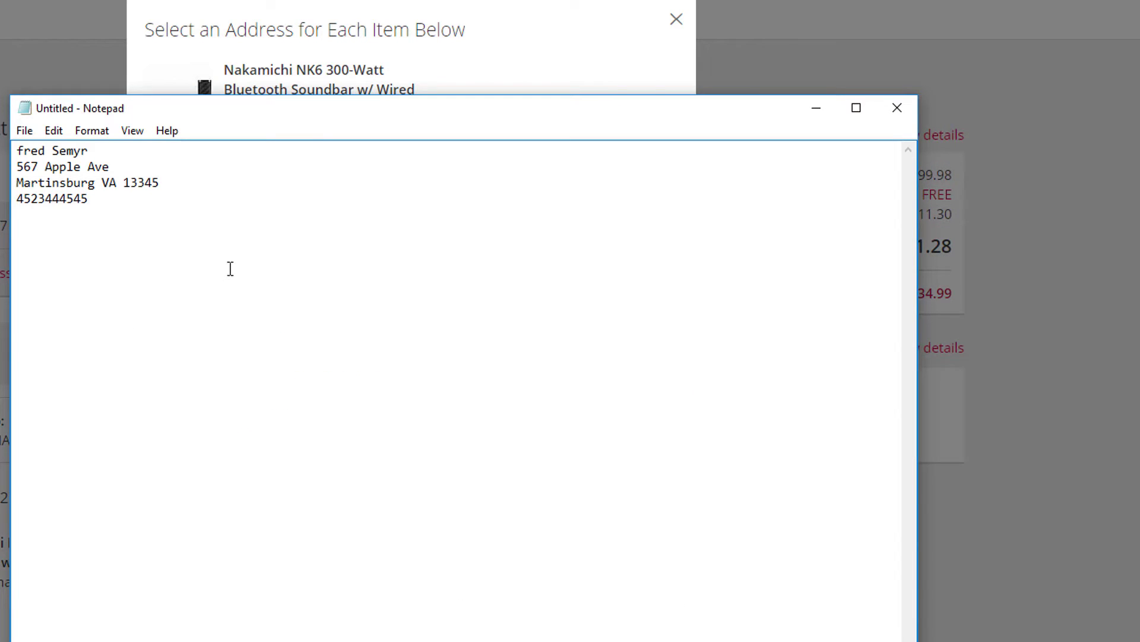
key("ctrl+a")
left_click(496, 24)
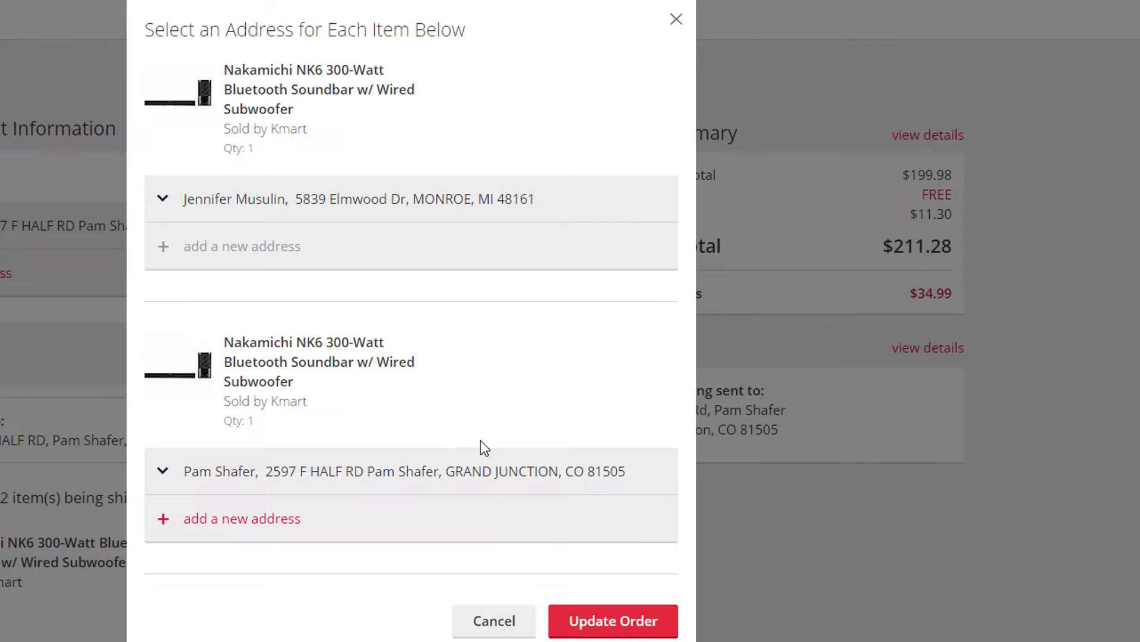
left_click(258, 531)
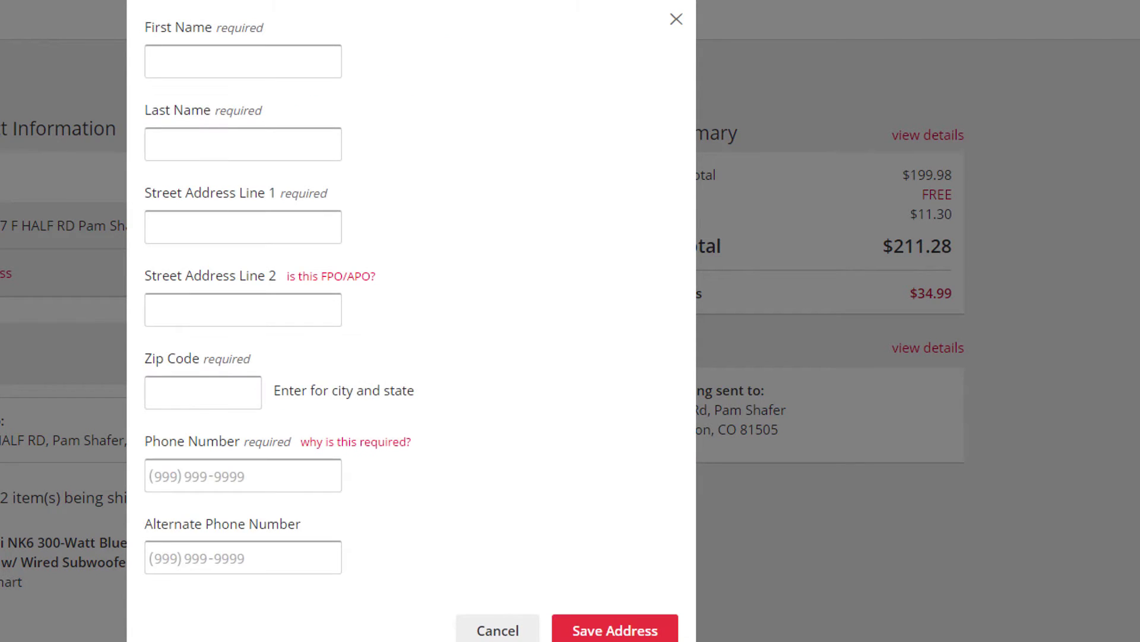
Copy the buyer's address from the Amazon order and paste it into a new Kmart address form.
key("ctrl+Tab")
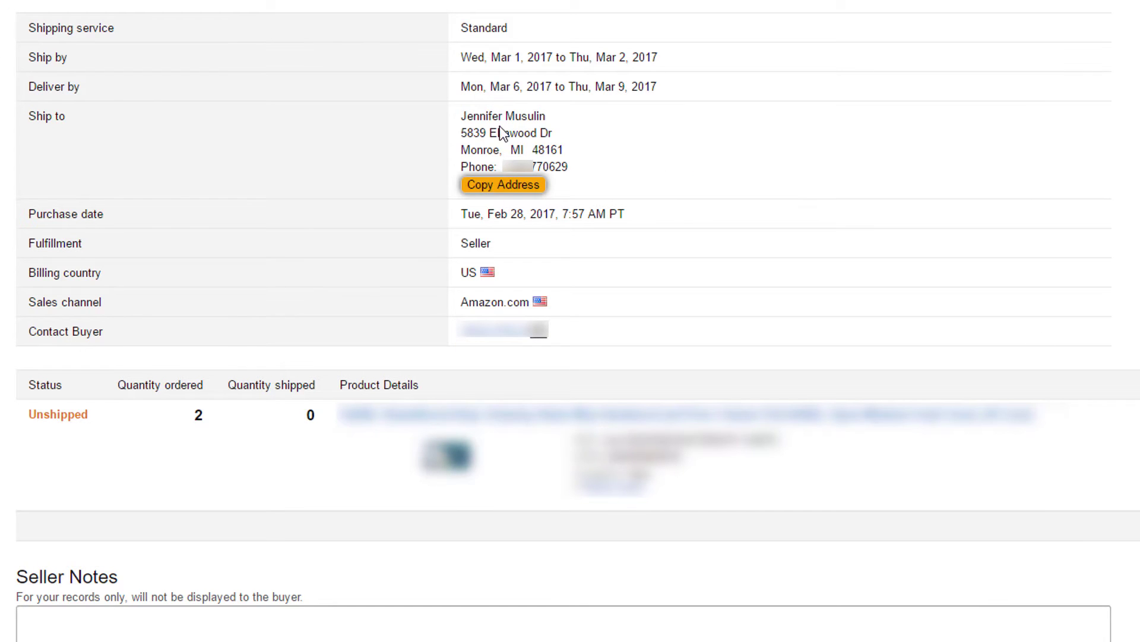
left_click(486, 184)
key("ctrl+Tab")
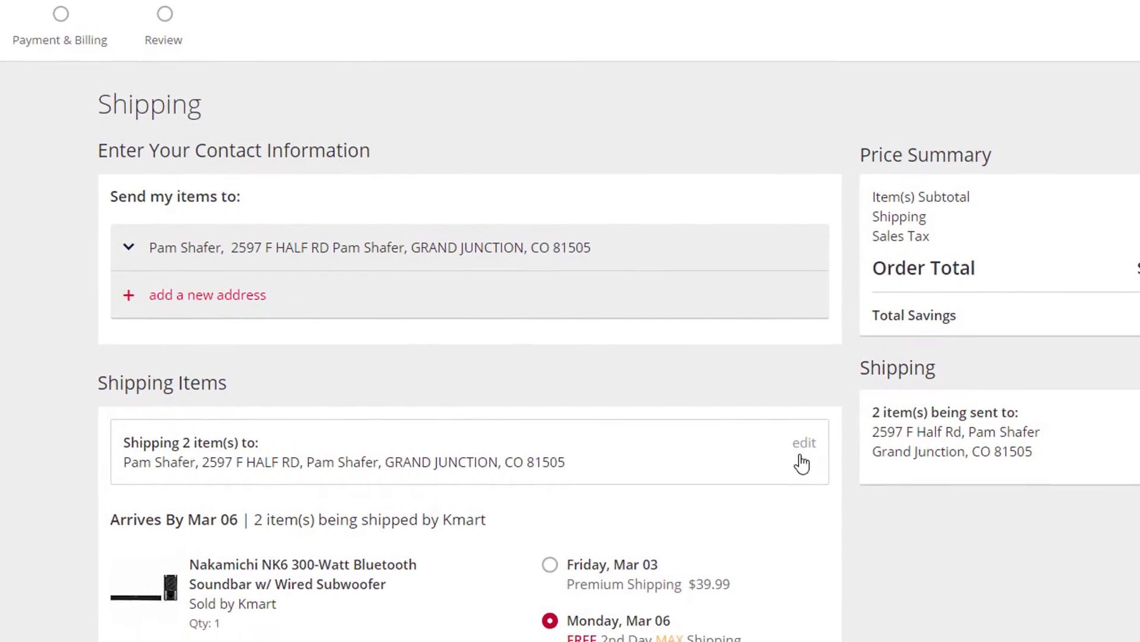
left_click(991, 502)
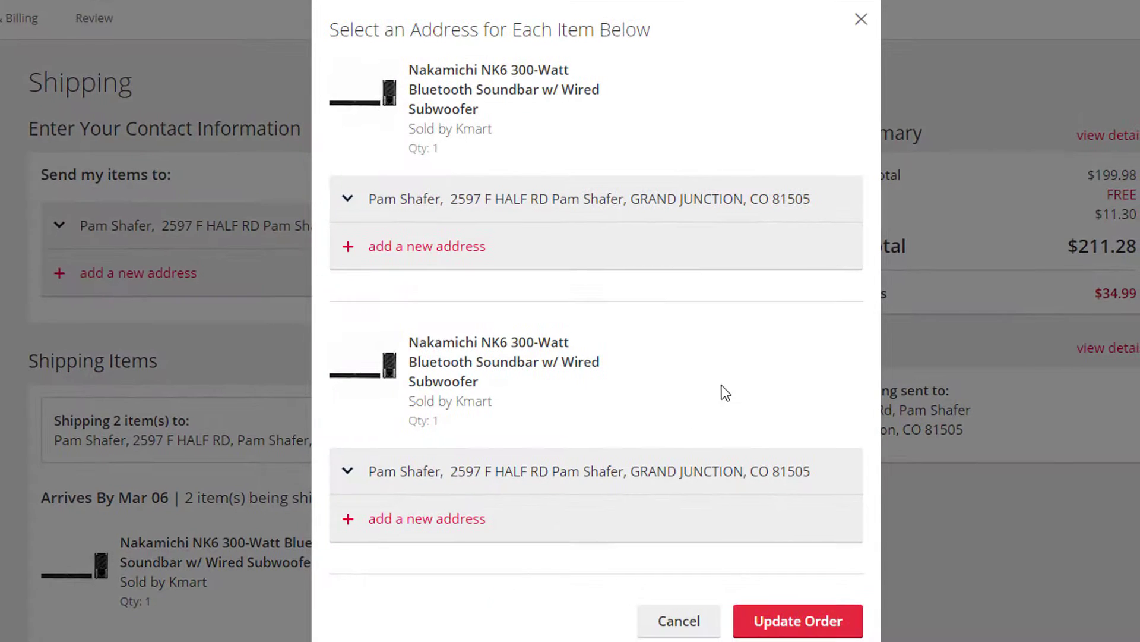
left_click(448, 259)
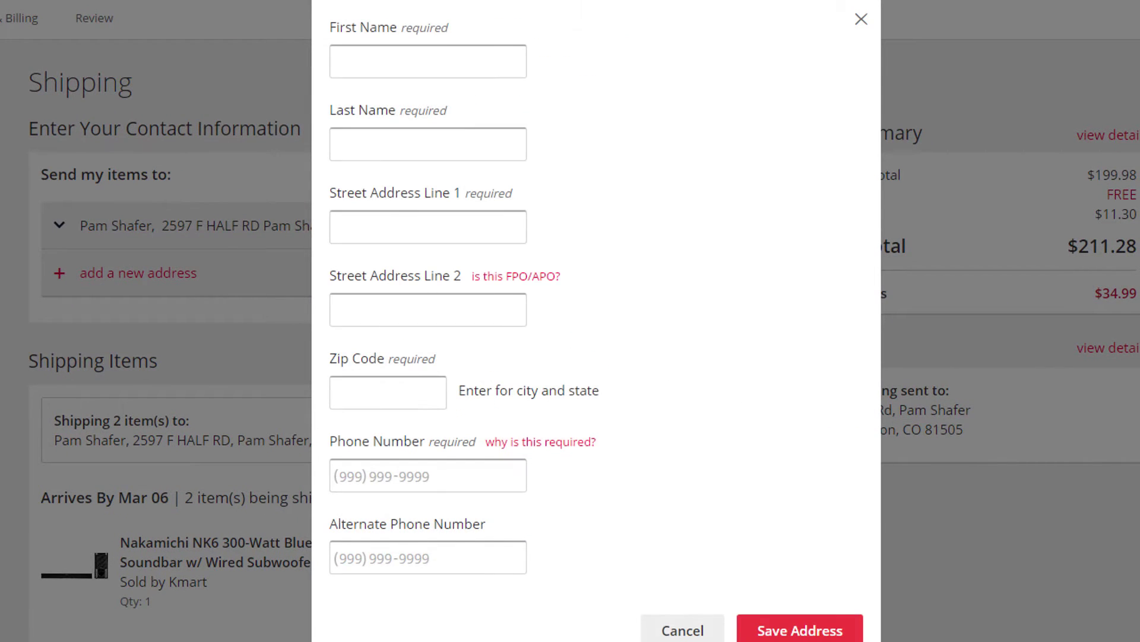
left_click(1077, 56)
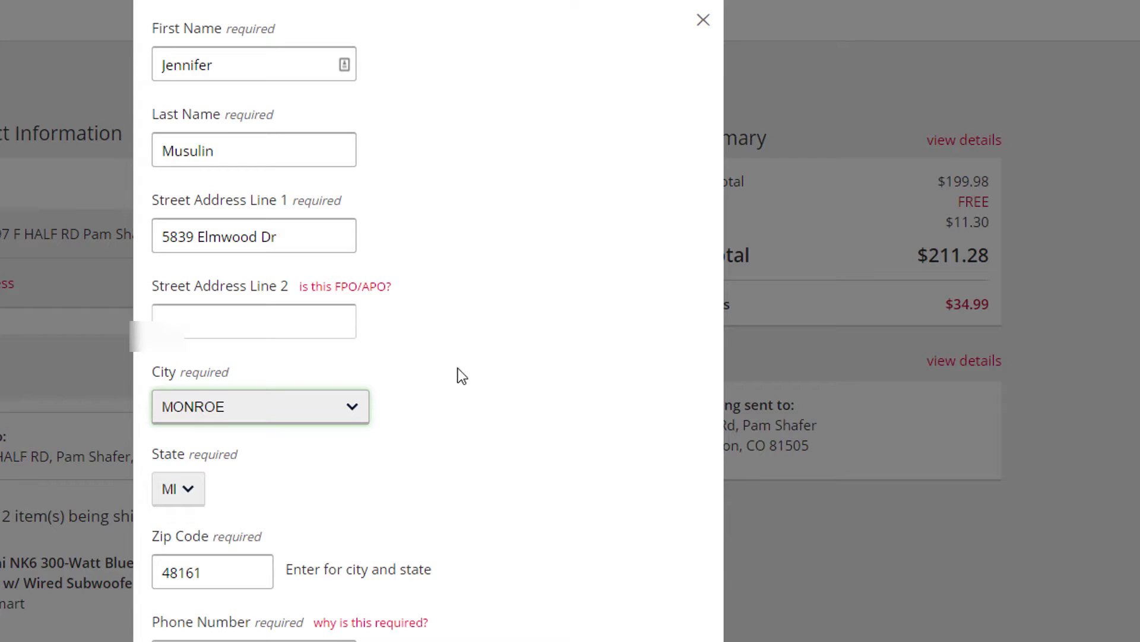
scroll(458, 373, "down", 2)
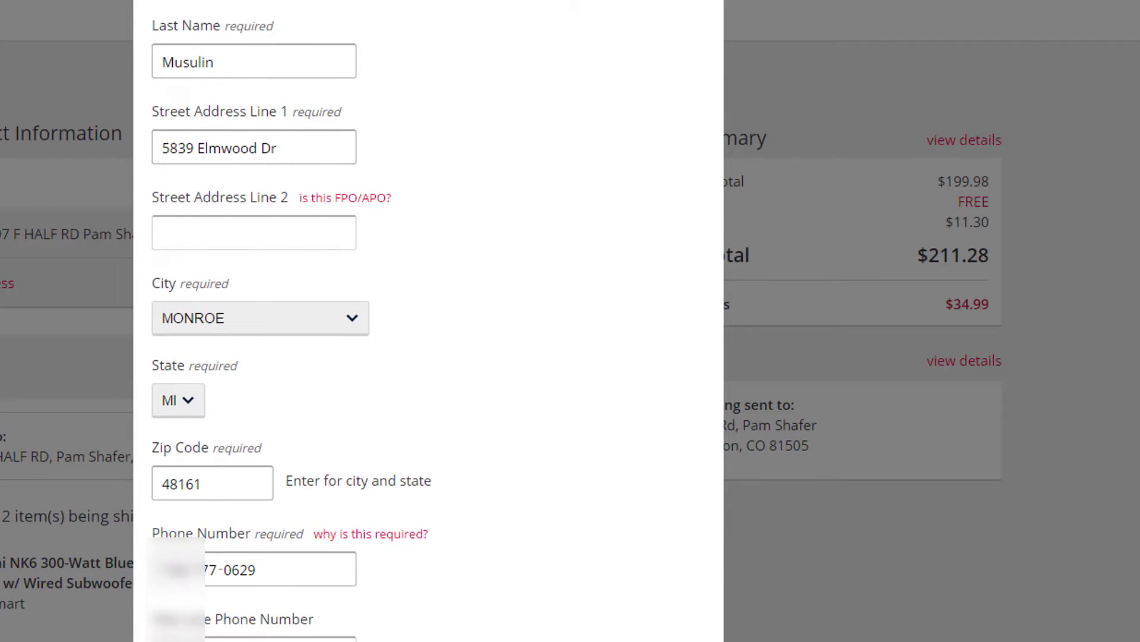
Paste the Notepad sample address into the second soundbar's new address and keep it as entered.
left_click(283, 558)
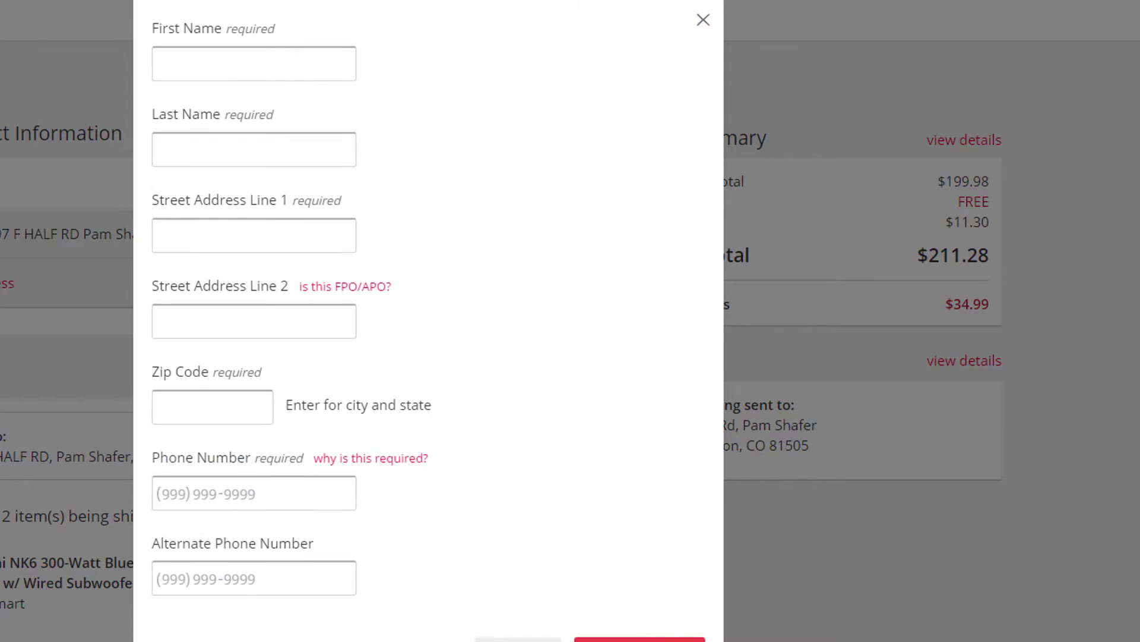
key("alt+Tab")
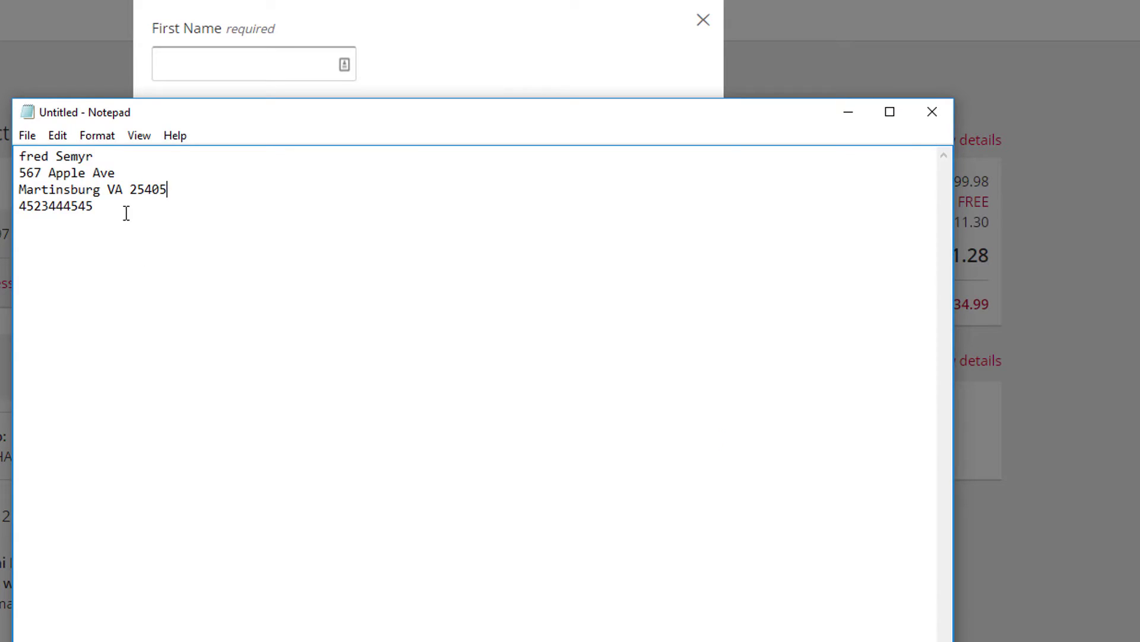
key("ctrl+a")
left_click(511, 31)
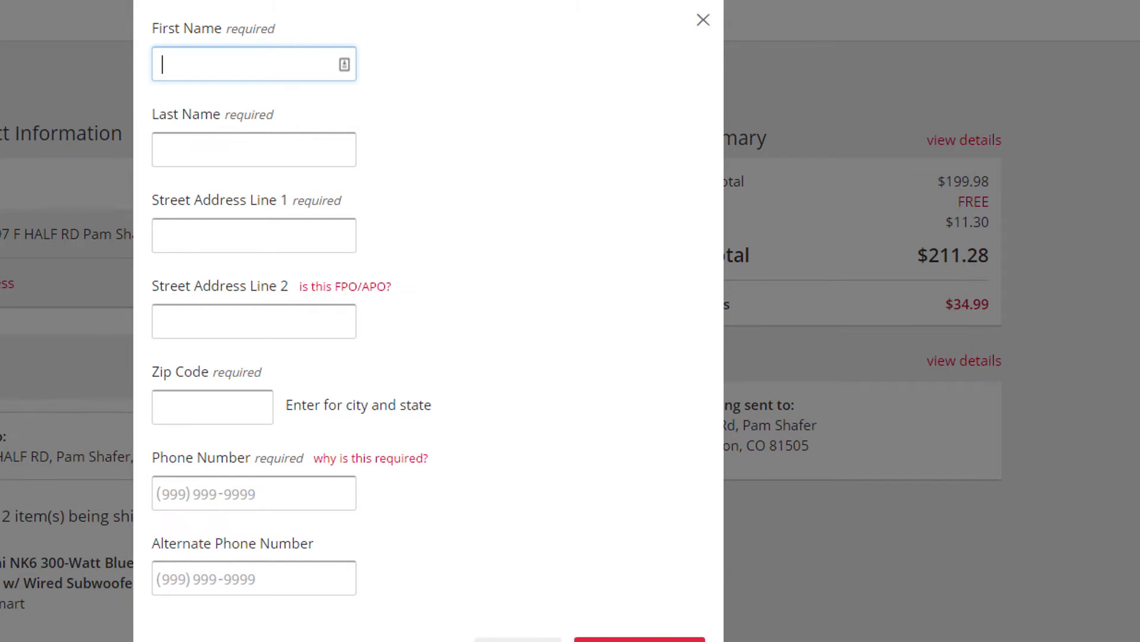
type("fred Semyr 567 Apple Ave 25405 (452) 344-4545")
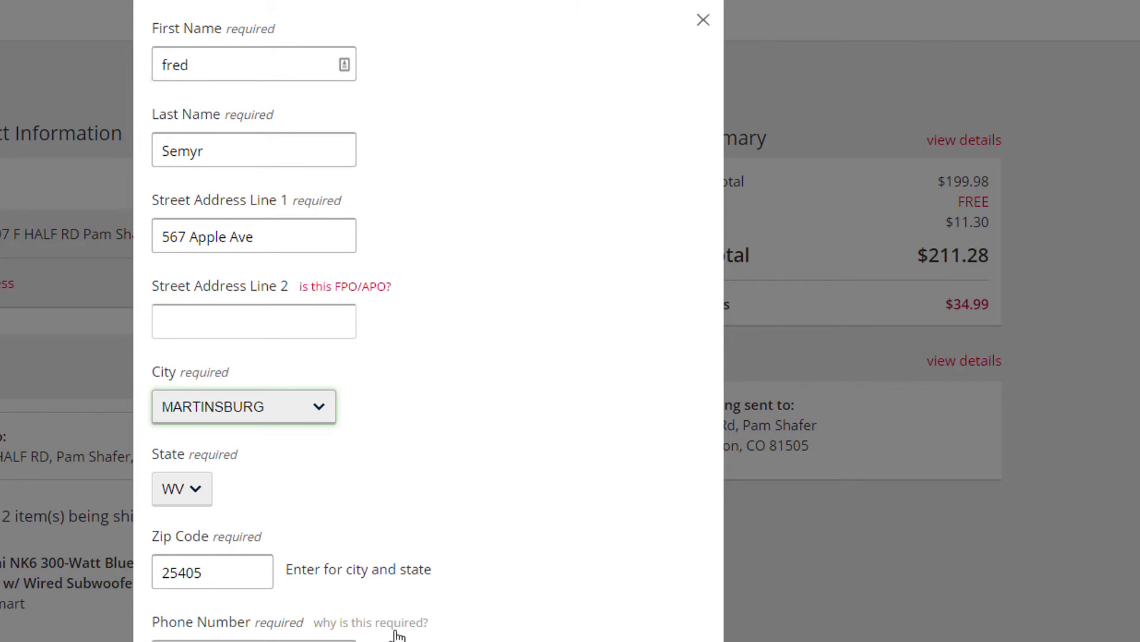
scroll(505, 632, "down", 2)
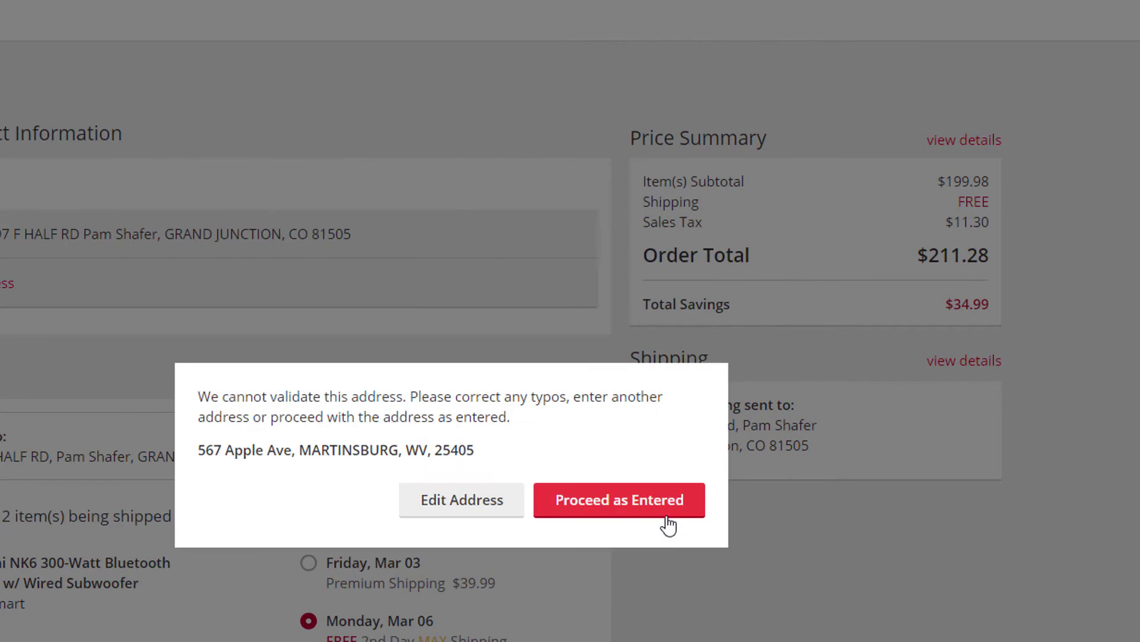
left_click(670, 522)
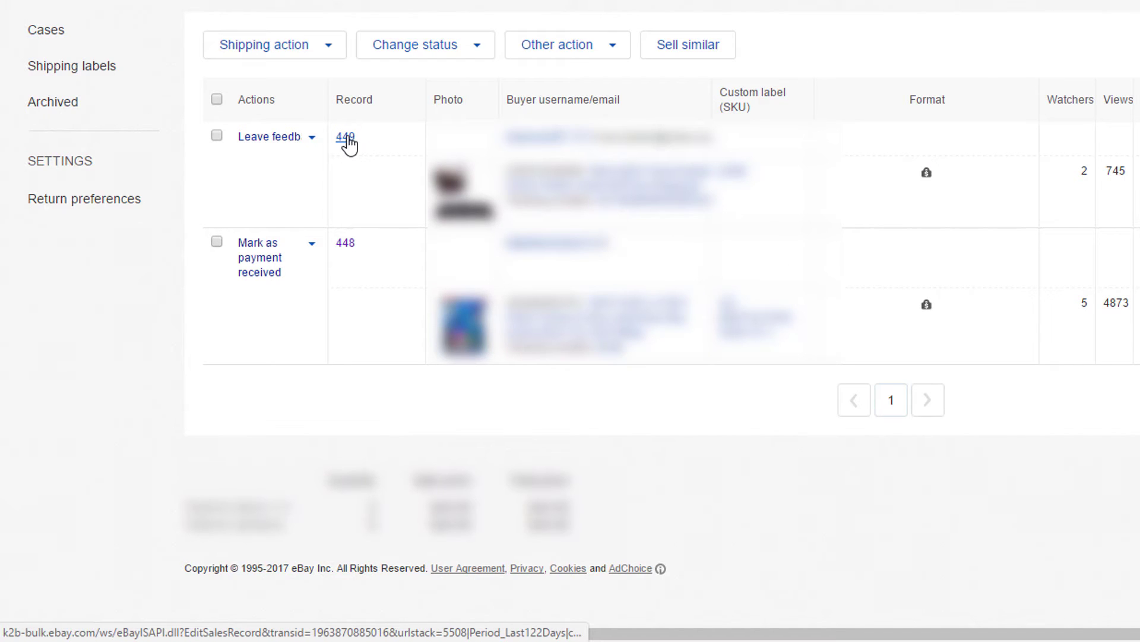
Open the next order's Edit Sales Record through its record number link.
left_click(345, 136)
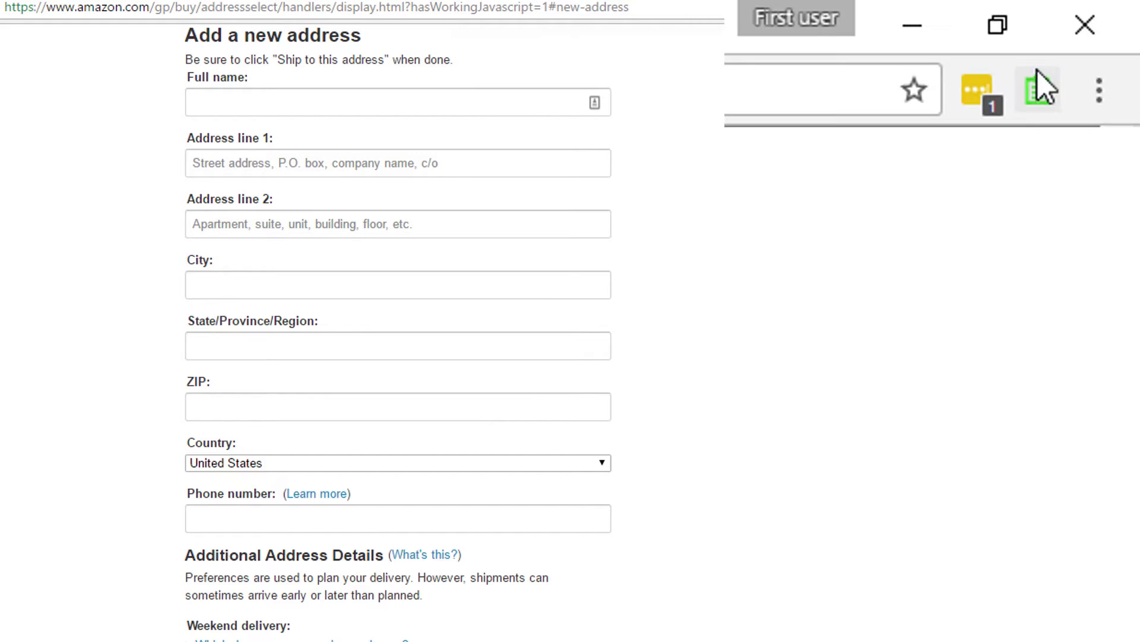
Paste the copied buyer address into the Amazon form, then the AliExpress shipping form.
left_click(1037, 89)
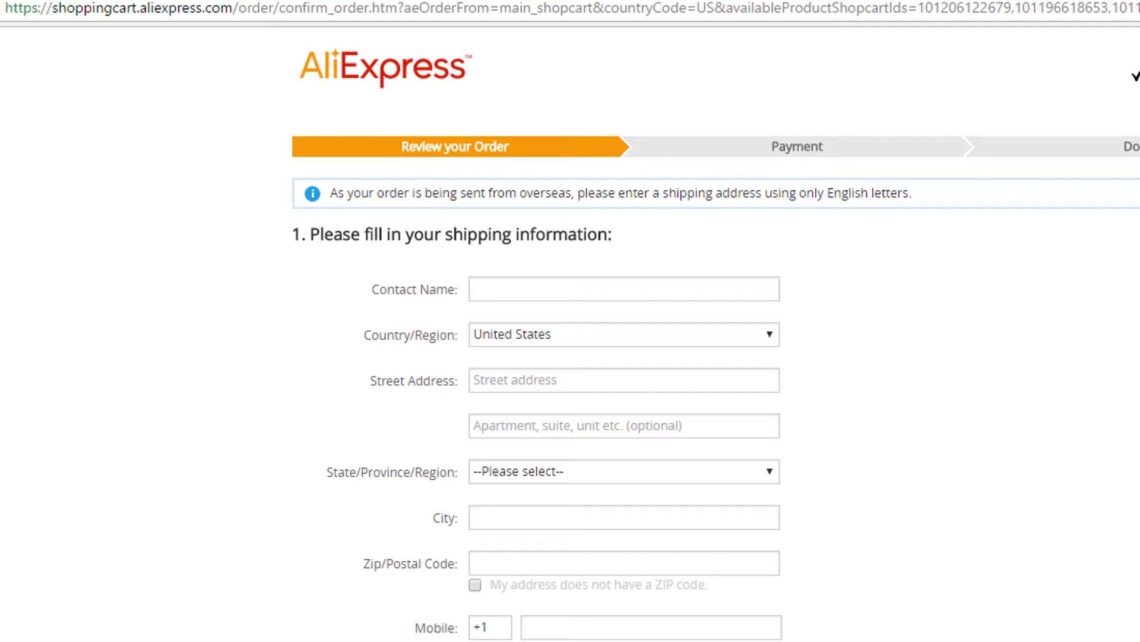
left_click(1038, 89)
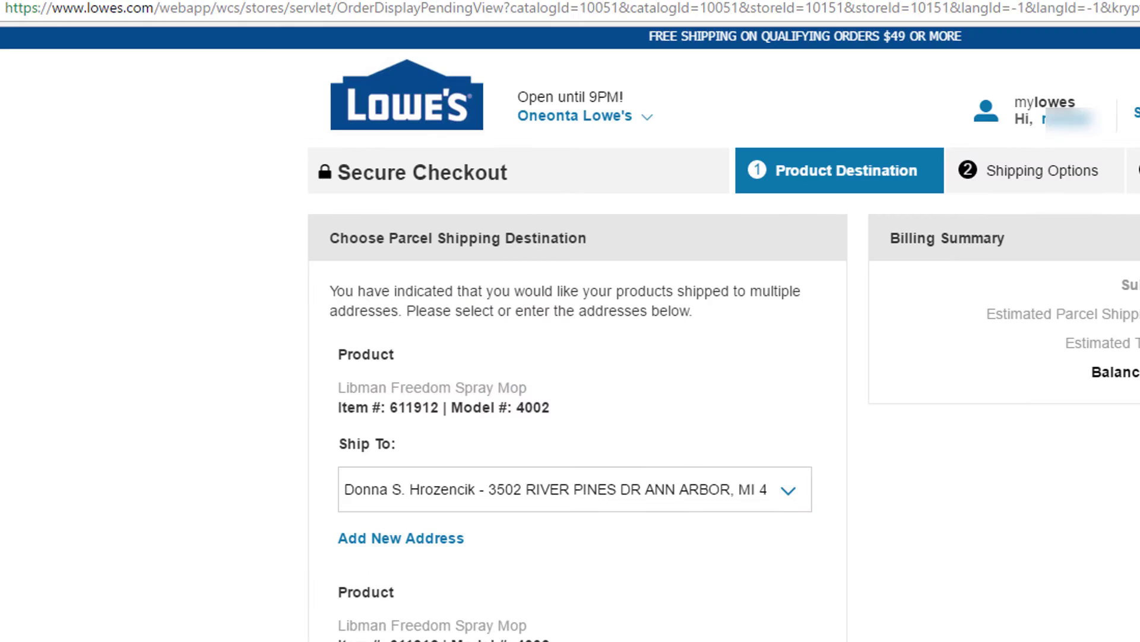
Add the pasted buyer address for the first spray mop, keep it as entered, and confirm.
left_click(439, 538)
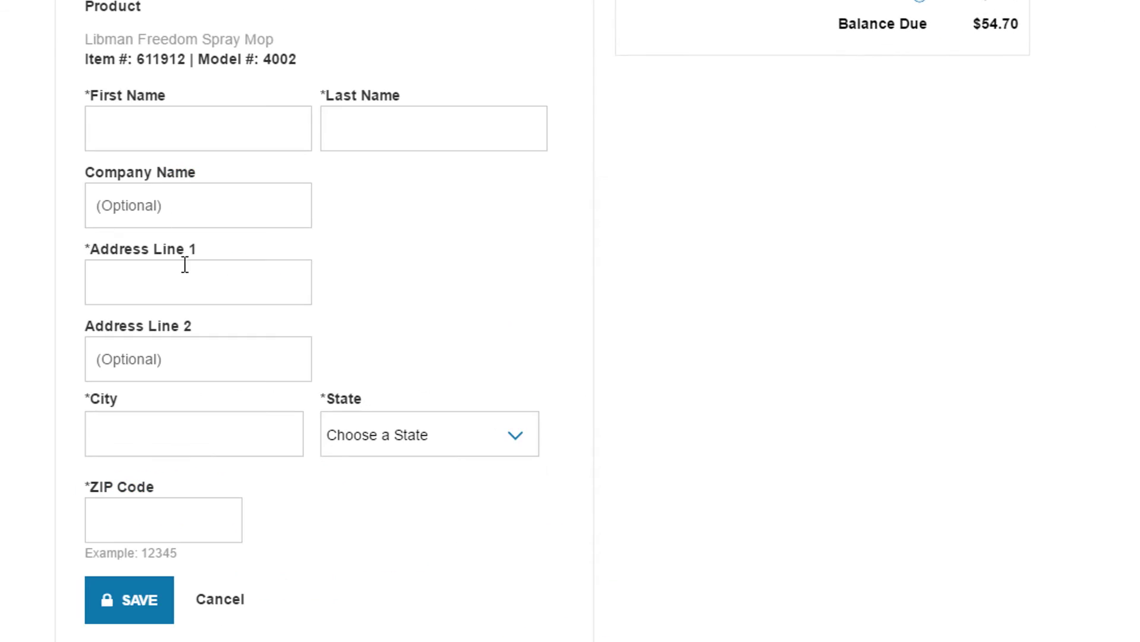
left_click(1039, 89)
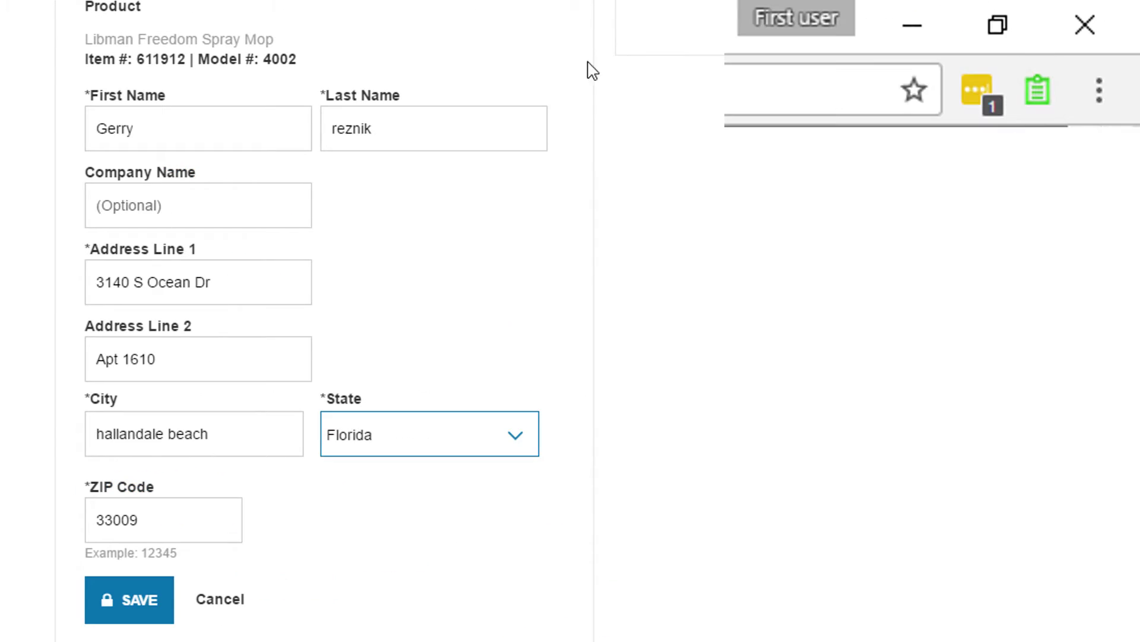
left_click(152, 609)
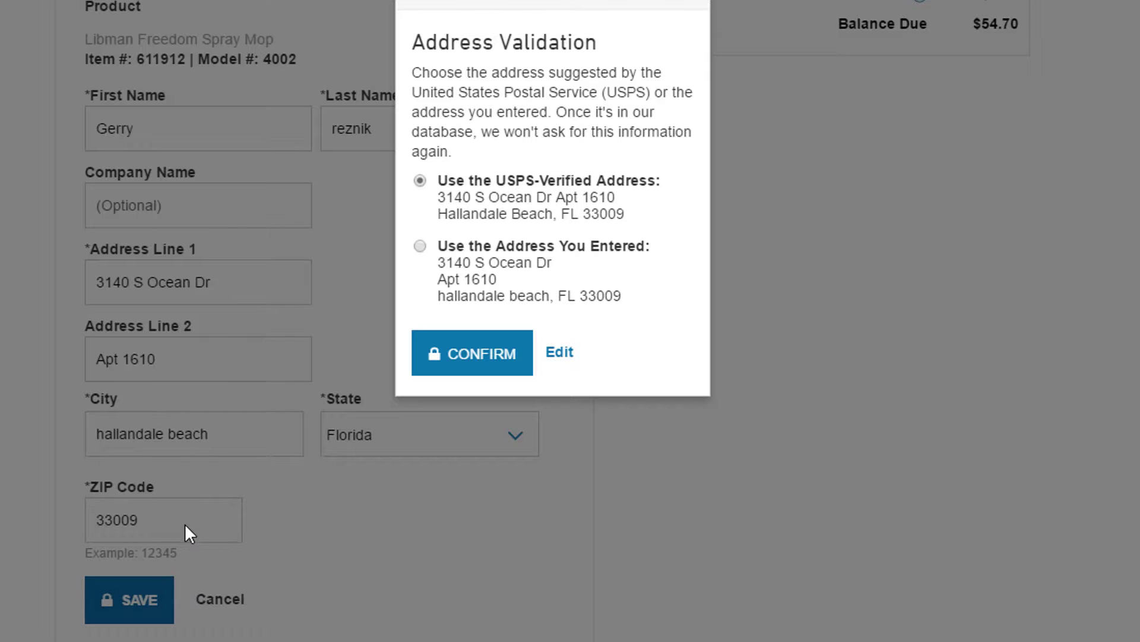
left_click(420, 246)
left_click(473, 356)
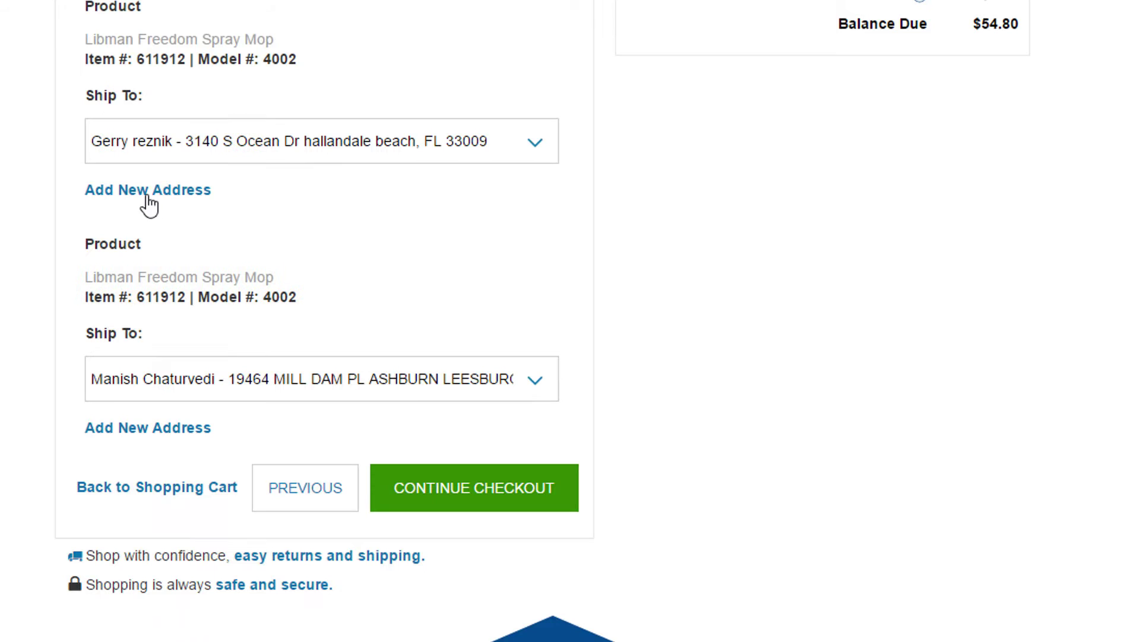
Cancel the second mop's empty form and resave the first mop's West Virginia address despite the ZIP mismatch.
left_click(158, 432)
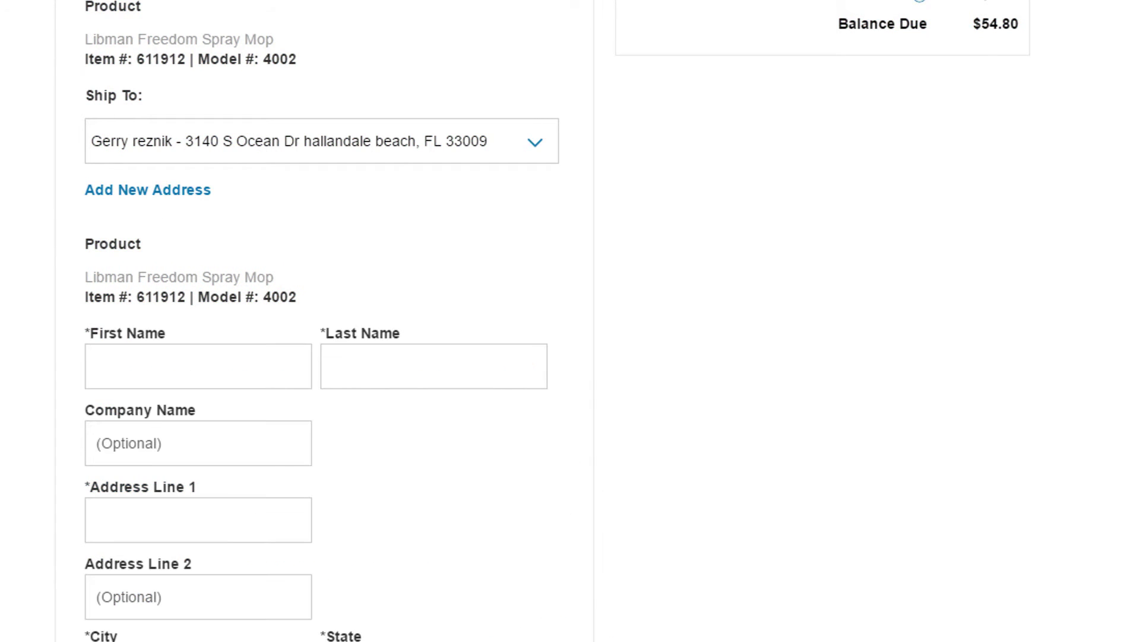
scroll(321, 321, "down", 3)
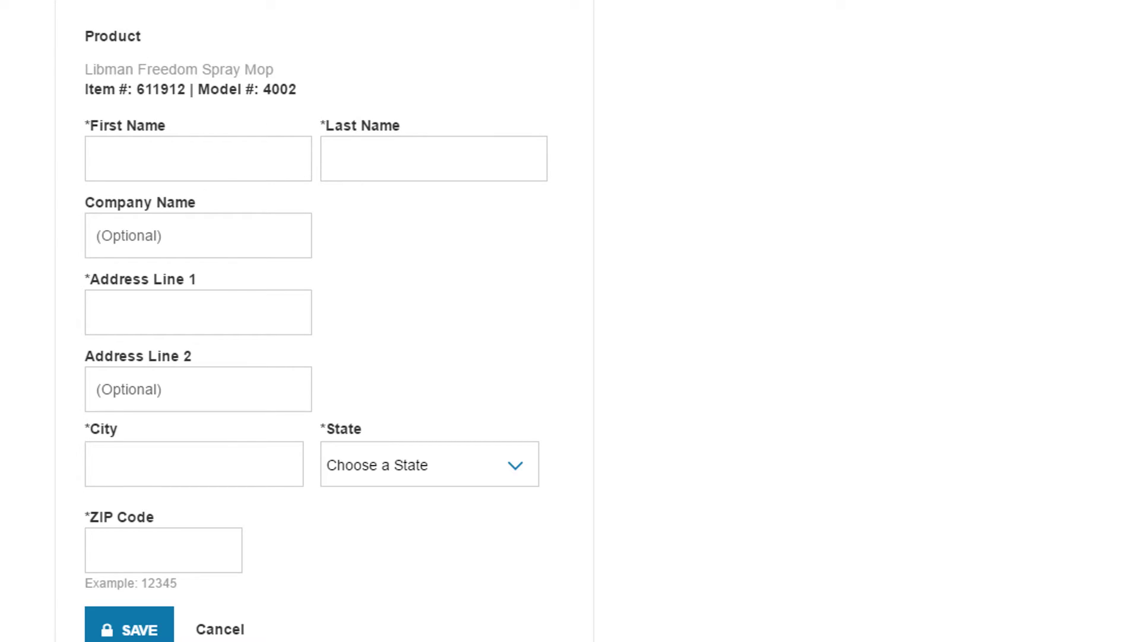
left_click(233, 630)
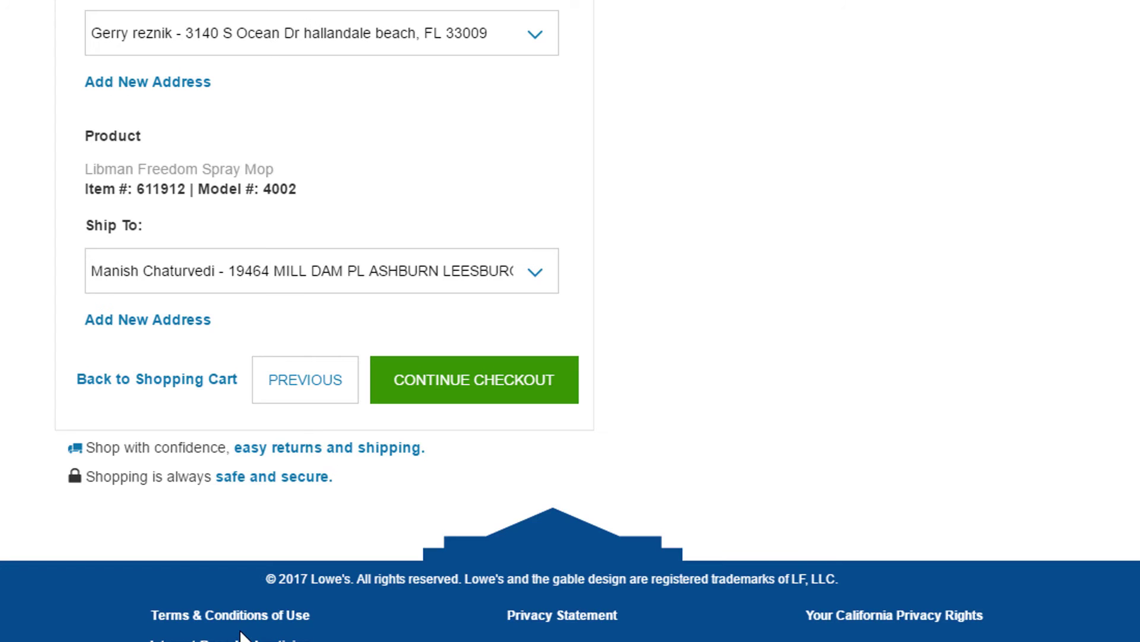
left_click(184, 86)
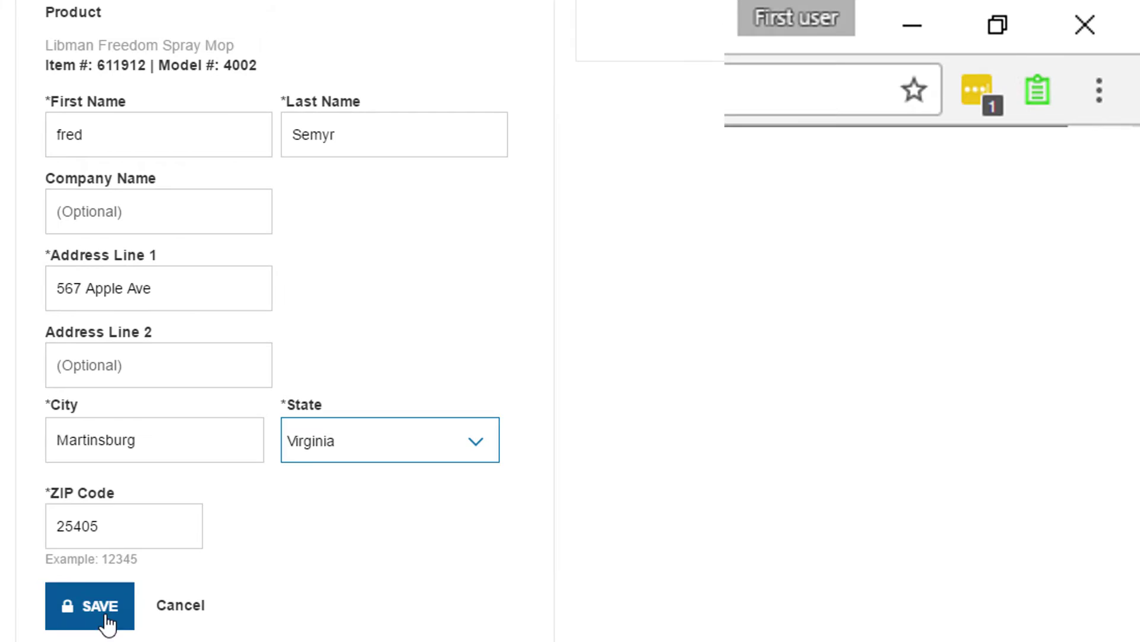
left_click(104, 615)
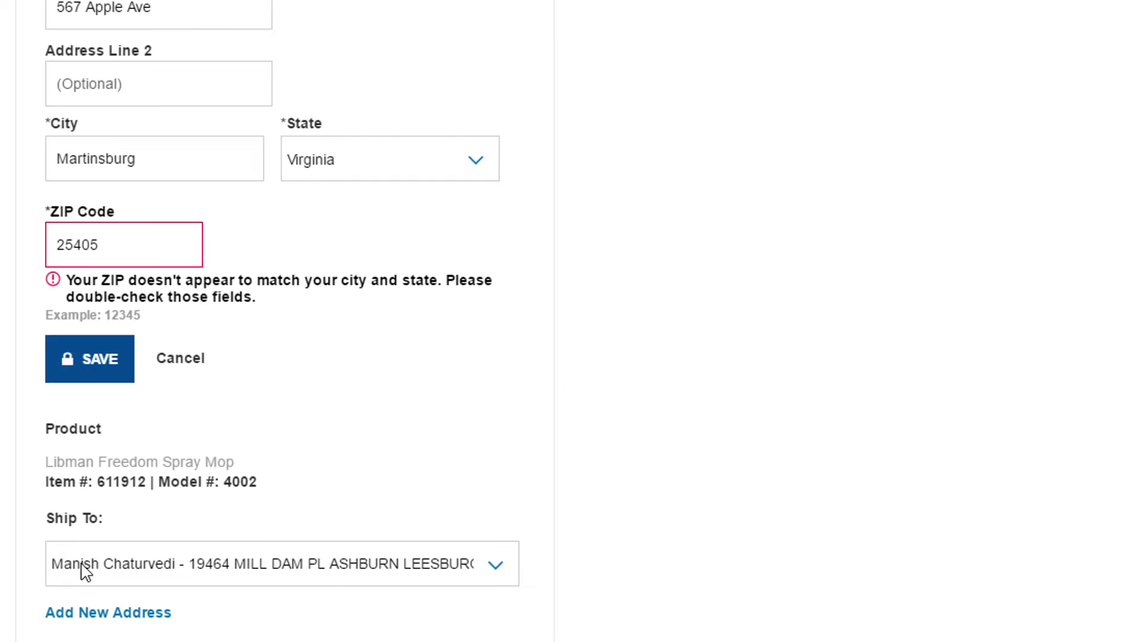
left_click(102, 232)
left_click(79, 371)
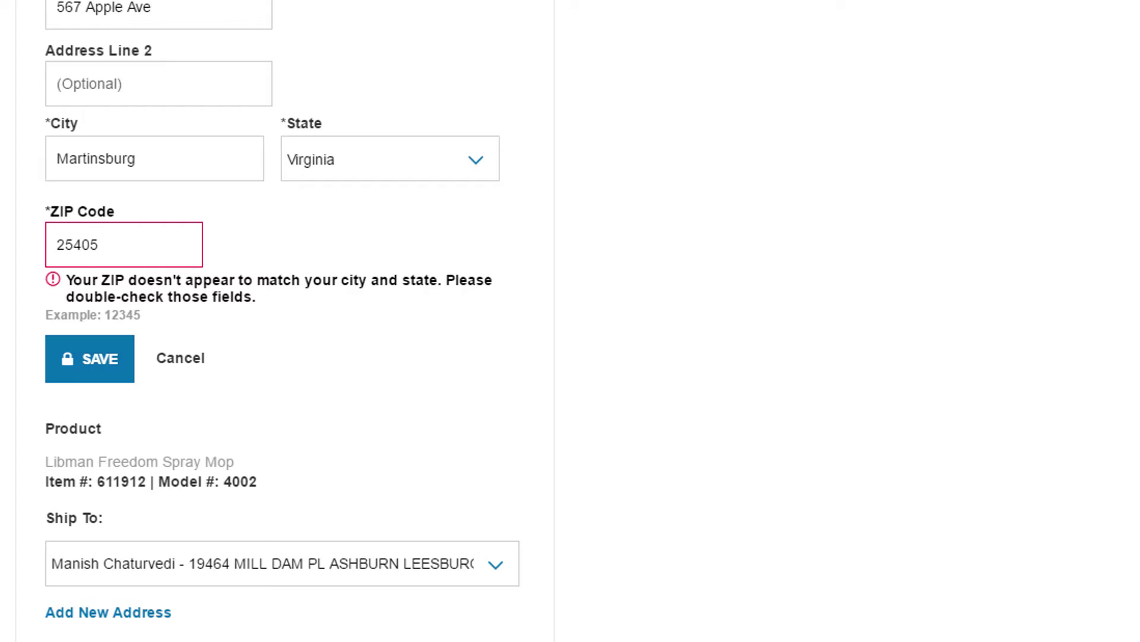
Correct the state to West Virginia and save, then ship the second mop to the Florida address.
left_click(365, 171)
scroll(353, 440, "down", 2)
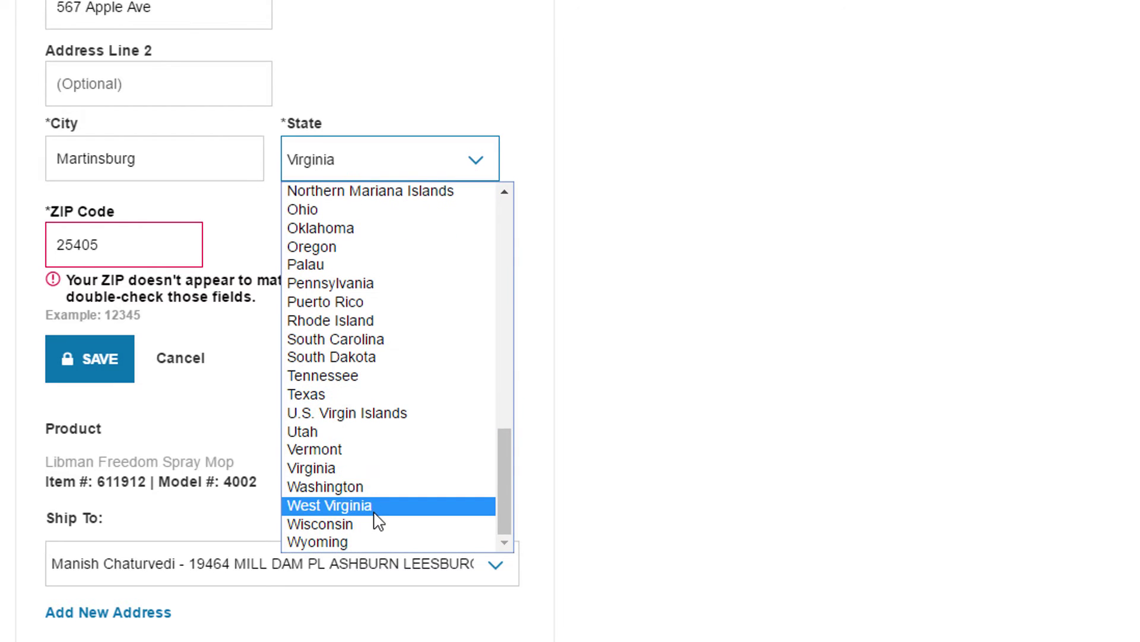
left_click(446, 510)
left_click(78, 358)
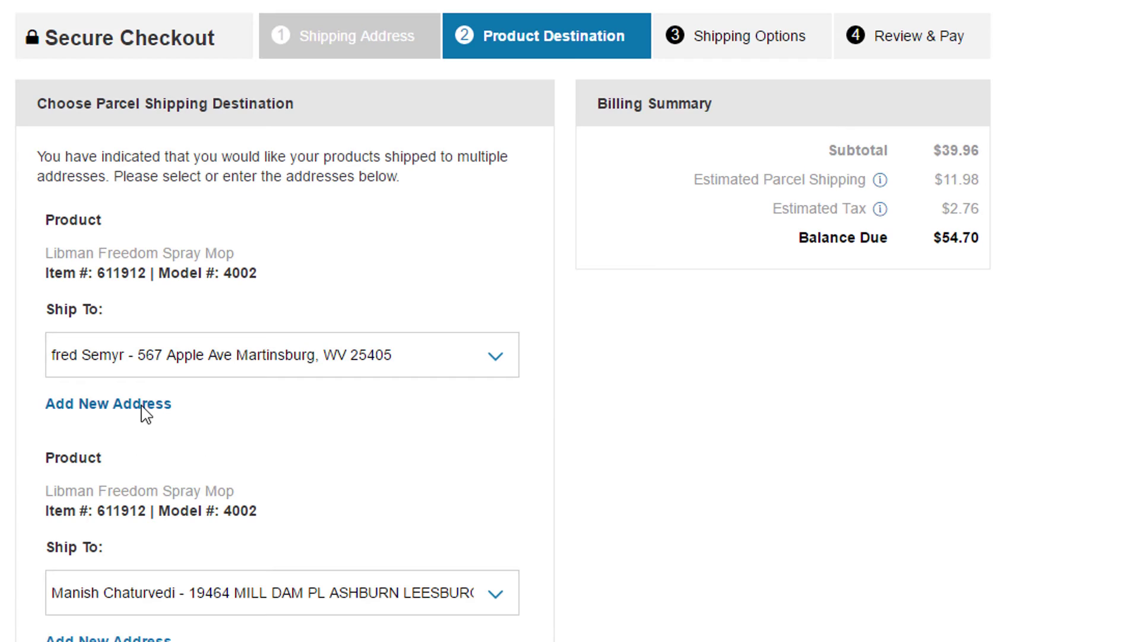
left_click(211, 603)
left_click(150, 539)
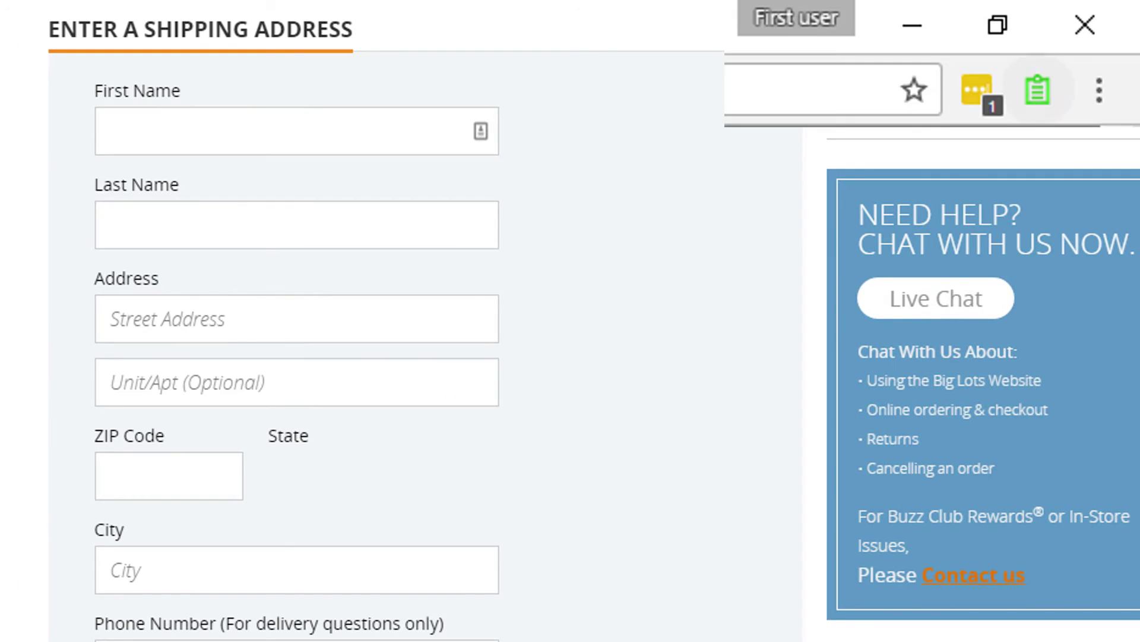
Let the ZIP code fill the state, then accept the pasted West Virginia address with Use This Address.
scroll(705, 169, "down", 5)
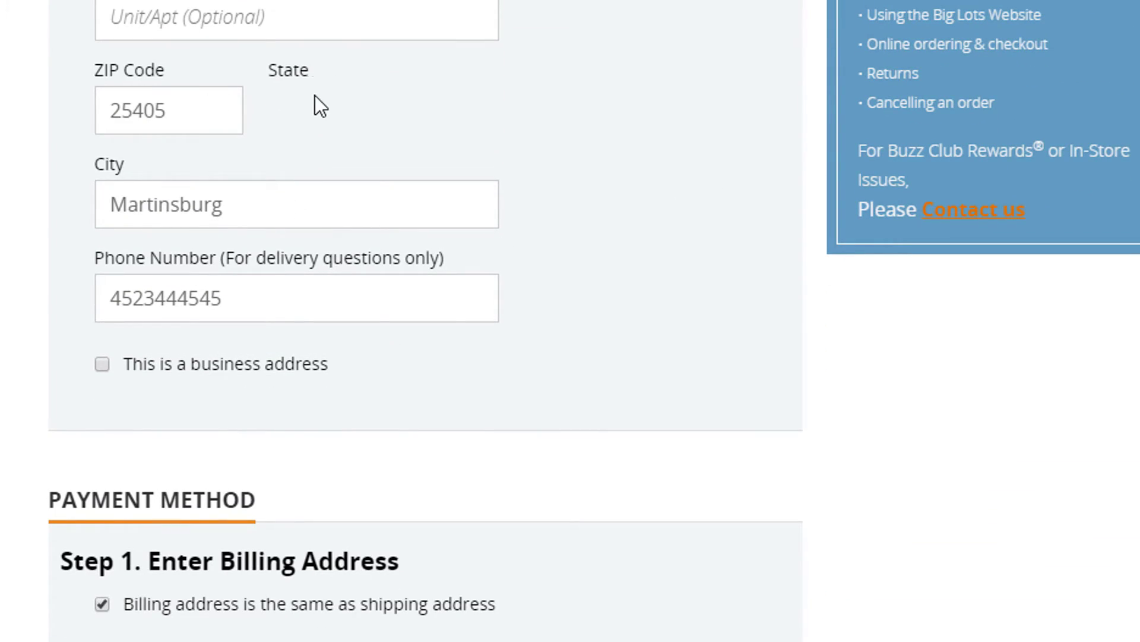
left_click(237, 111)
left_click(303, 110)
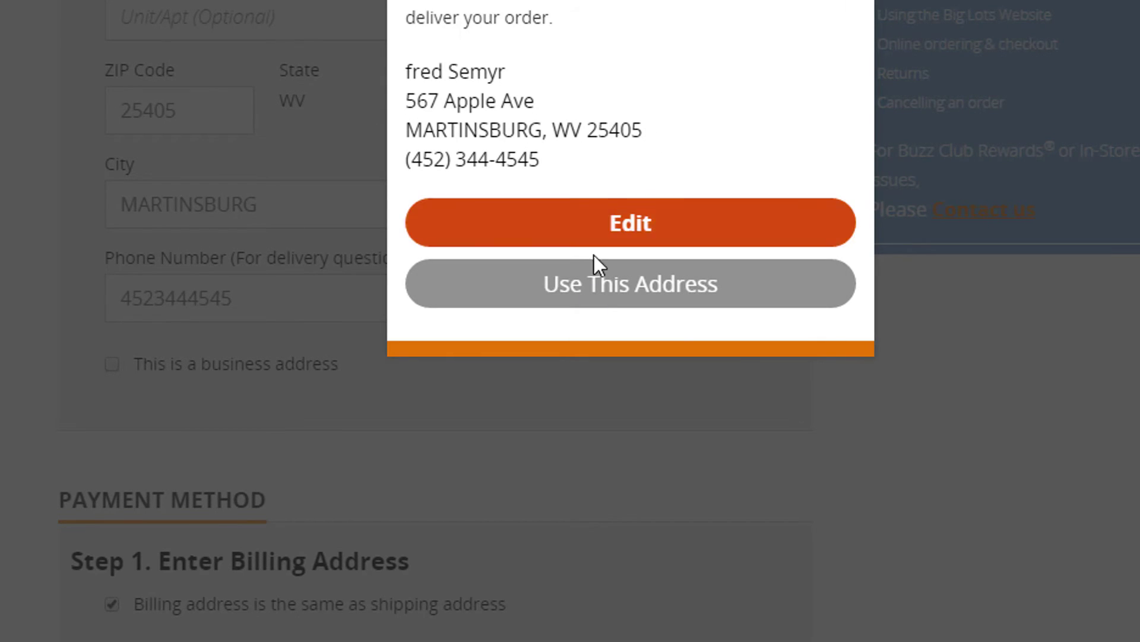
left_click(604, 293)
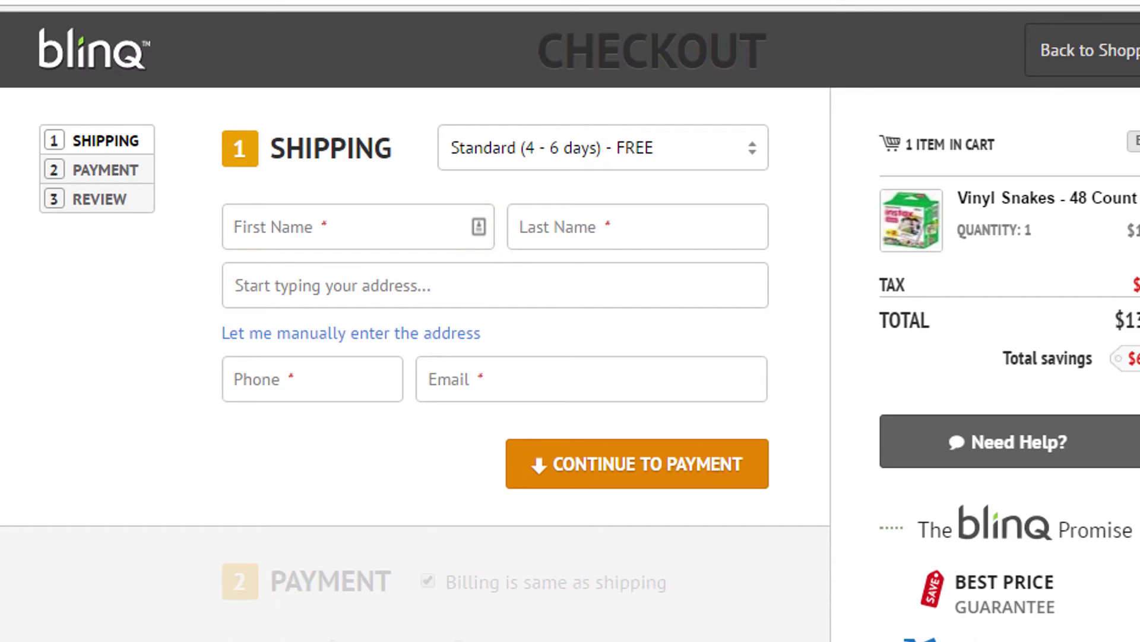
Submit blinq's pasted shipping address, adding the missing email when flagged, to reach payment.
left_click(369, 336)
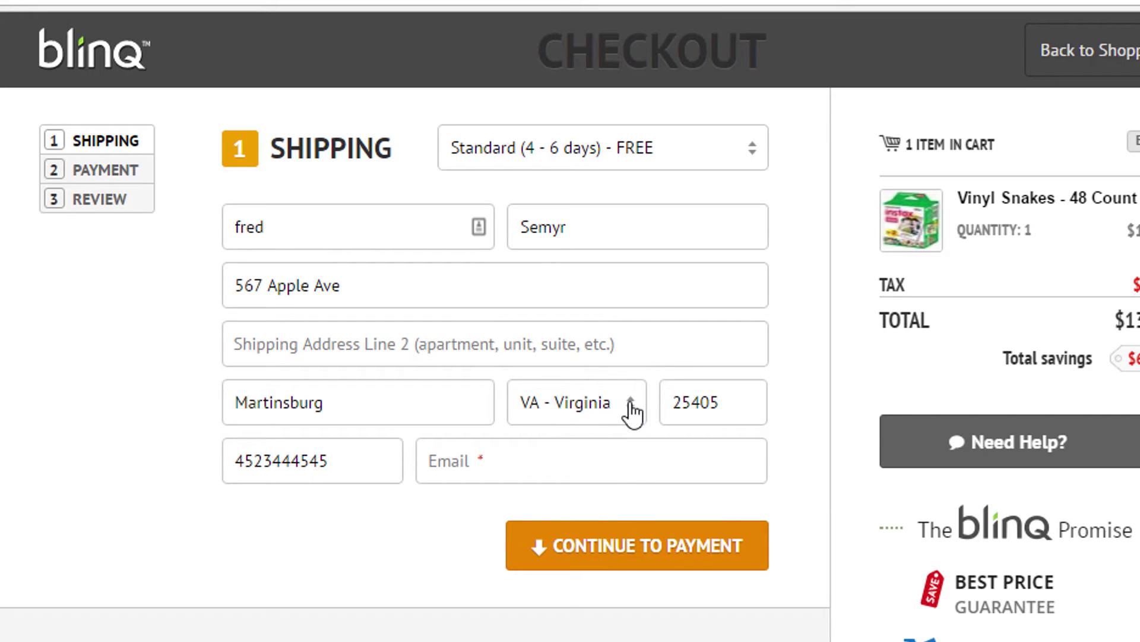
left_click(655, 542)
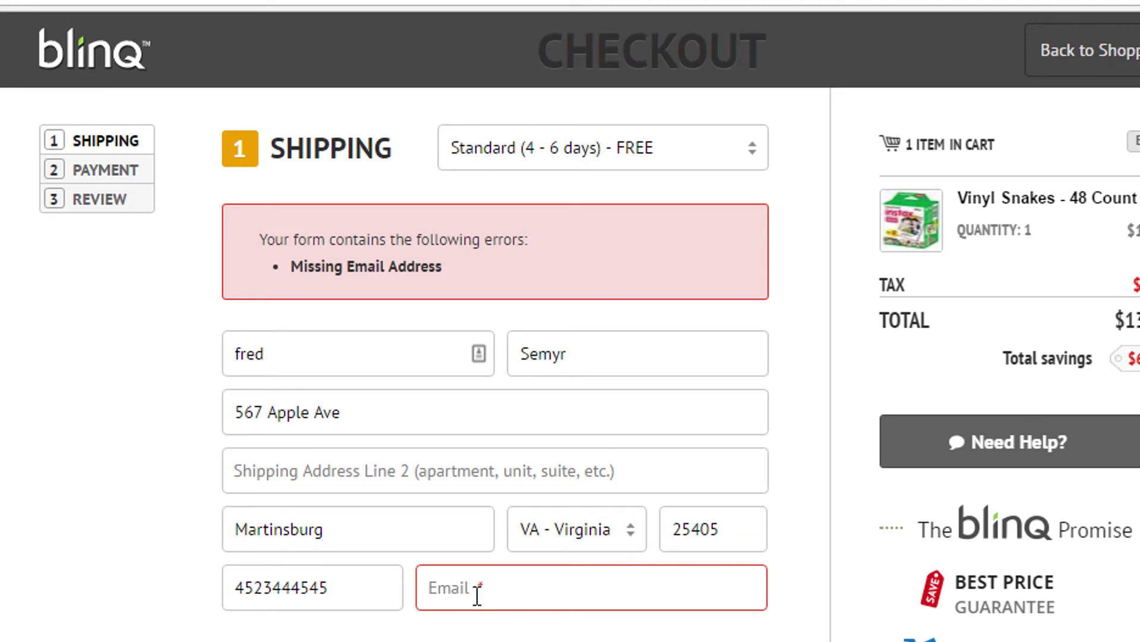
key("ctrl+v")
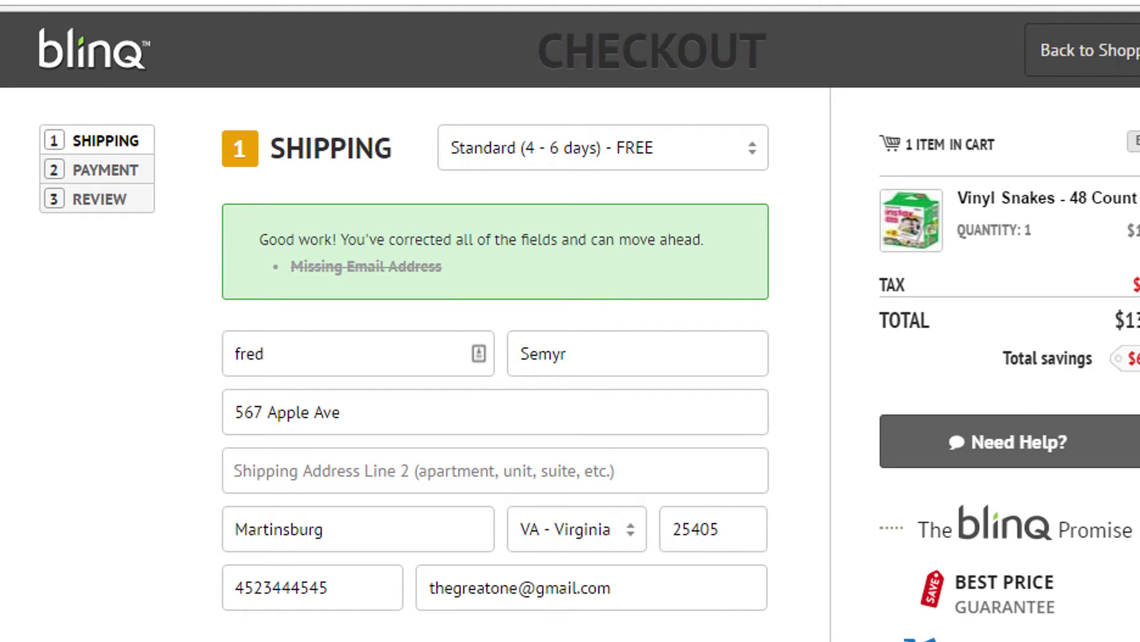
key("Return")
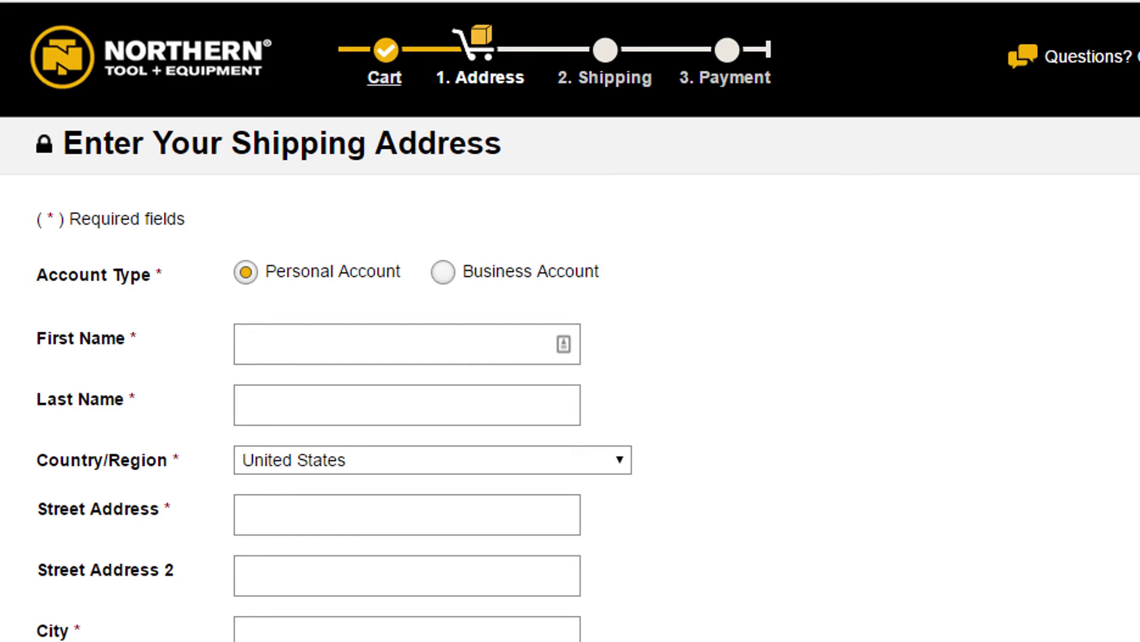
Paste the buyer address into Northern Tool's form, a new-address form, and a recipient address form.
left_click(1037, 89)
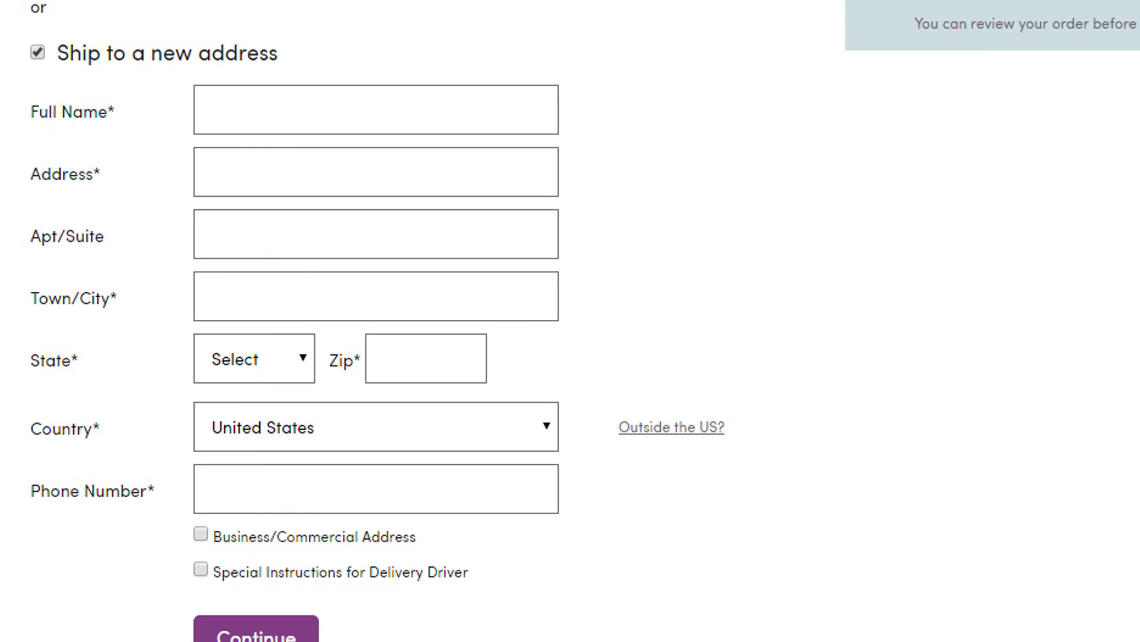
left_click(1037, 91)
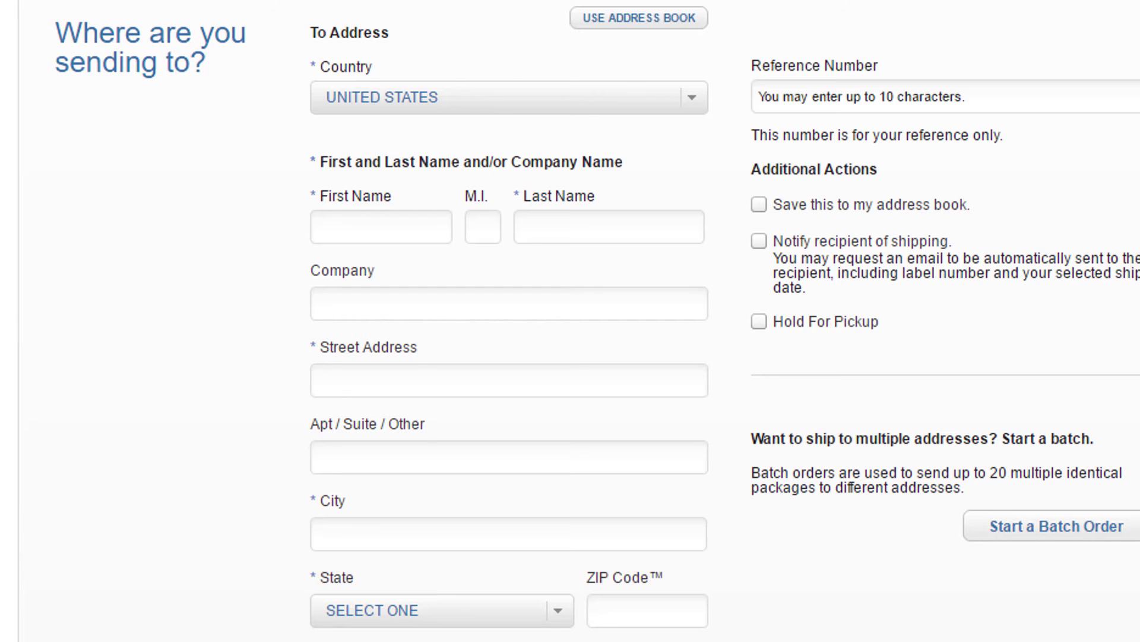
left_click(1038, 90)
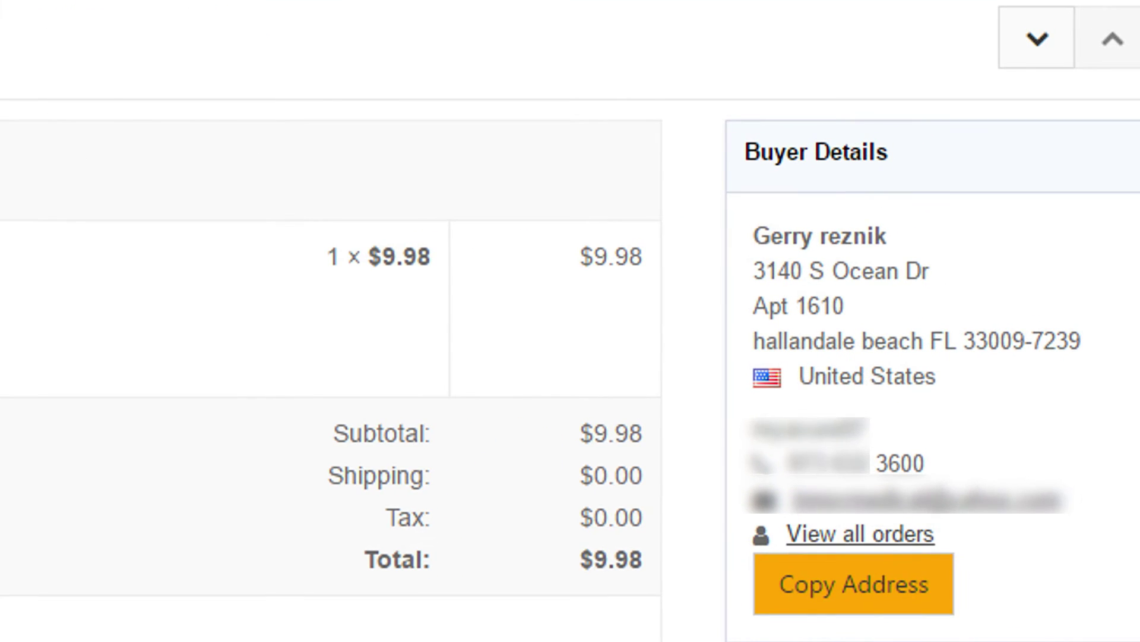
Copy the inkFrog buyer's address and fill it into Costco's new shipping address form with the extension.
left_click(831, 585)
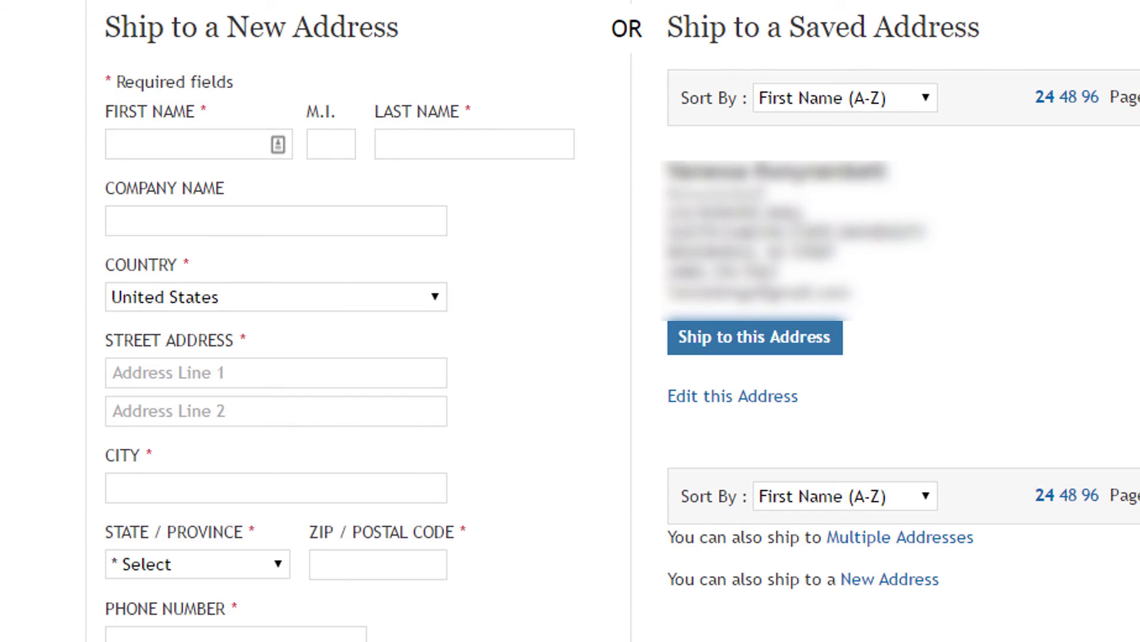
left_click(1039, 89)
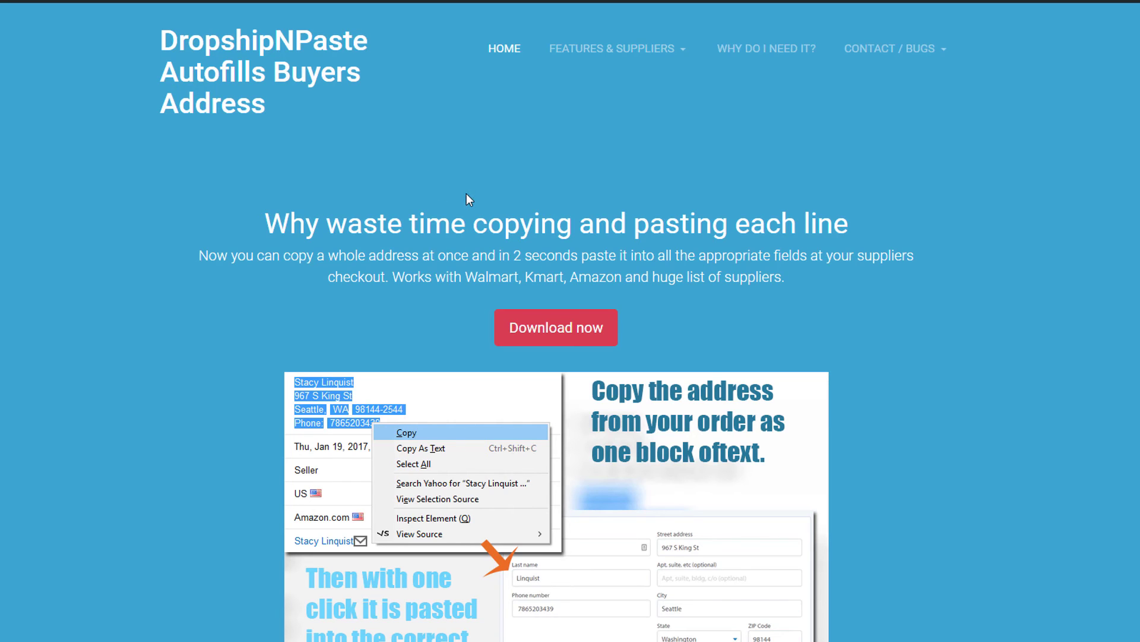
Scroll the DropshipNPaste home page past the Supported Suppliers table to the Copy Support section.
scroll(466, 193, "down", 10)
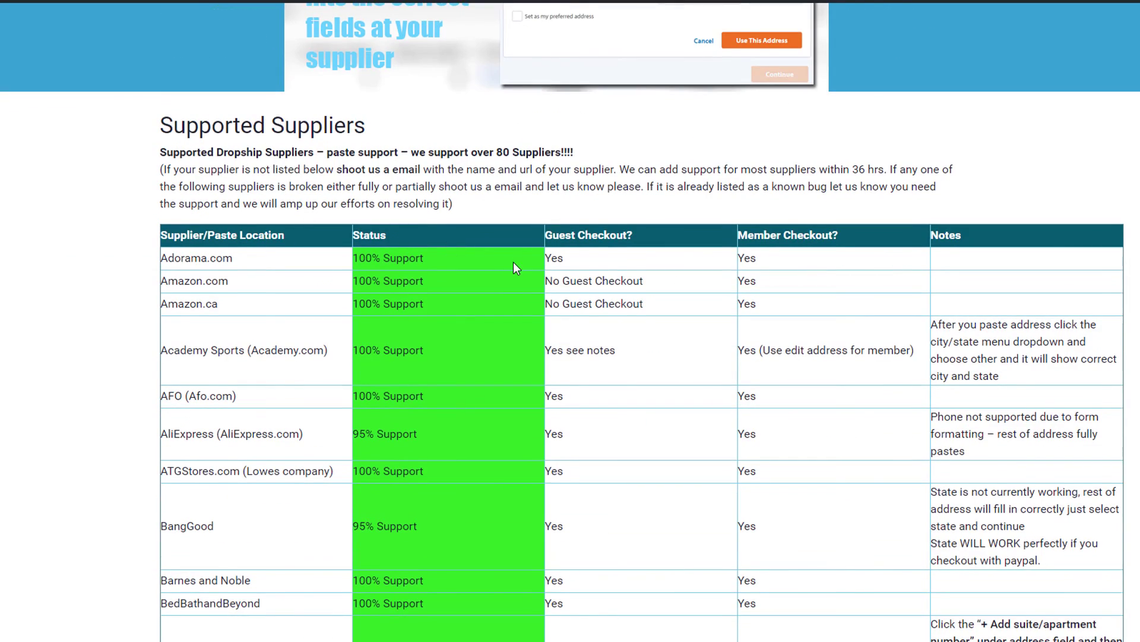
scroll(513, 262, "down", 2)
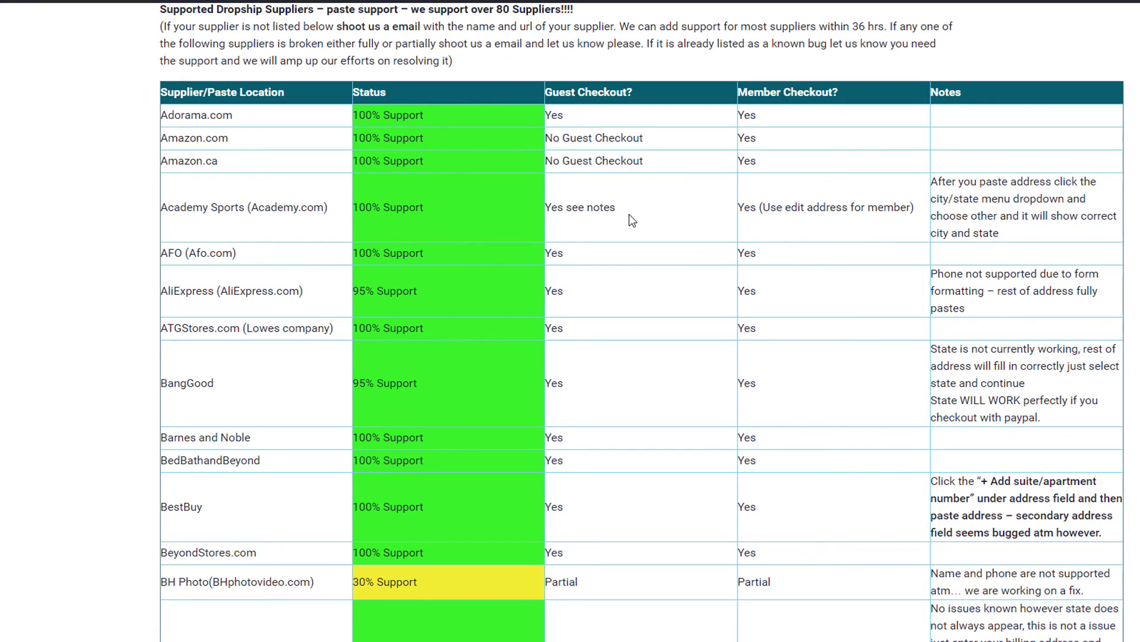
scroll(621, 207, "down", 15)
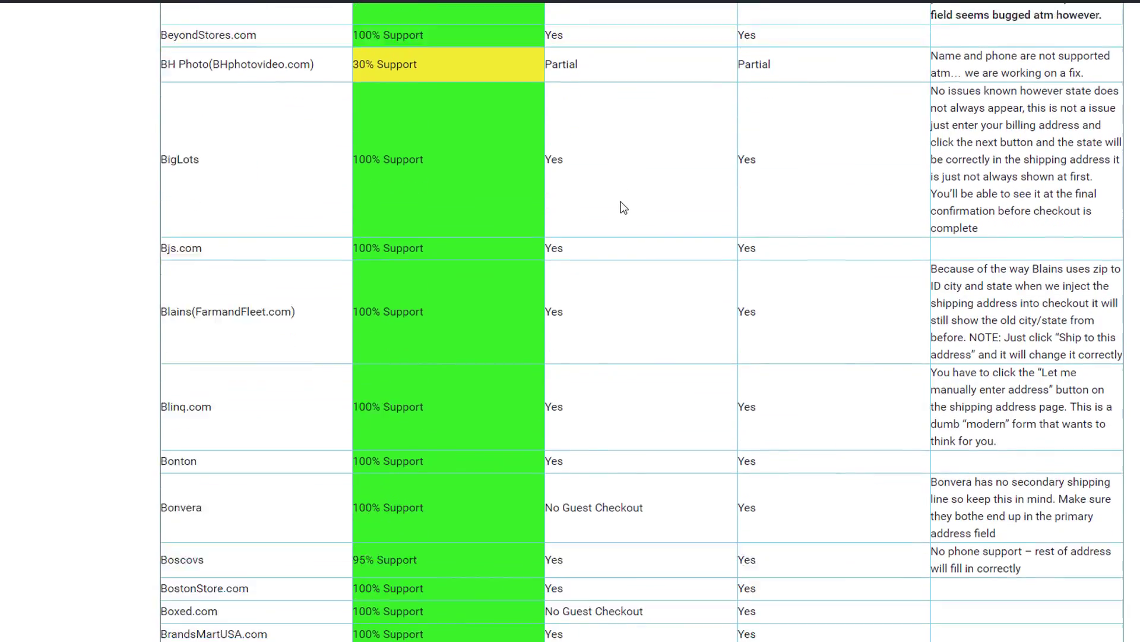
scroll(621, 208, "down", 13)
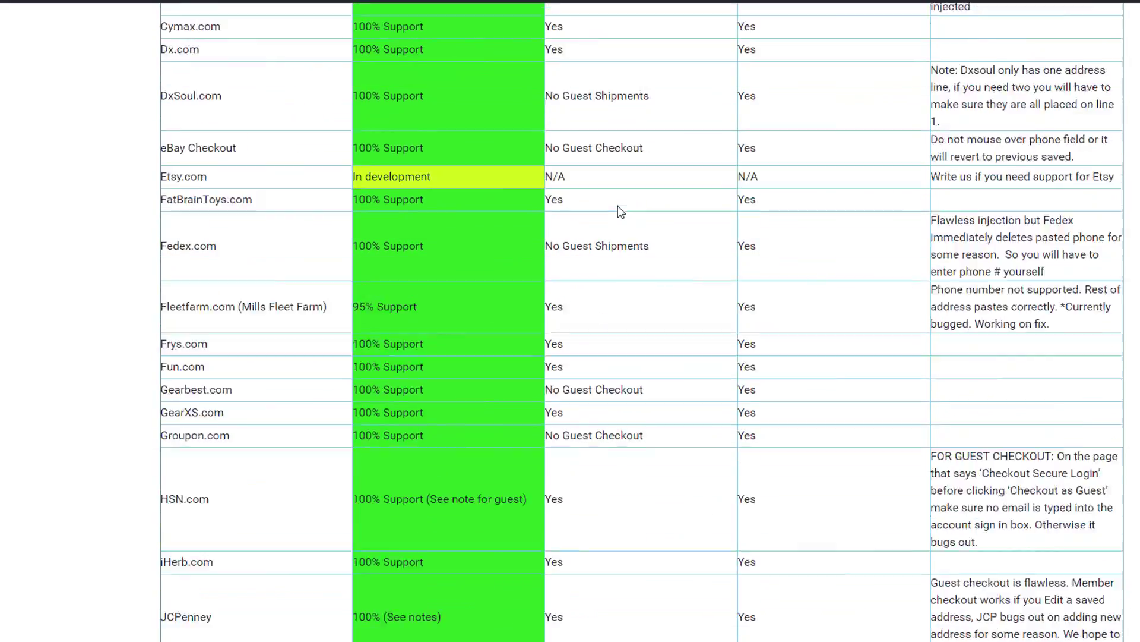
scroll(604, 212, "down", 20)
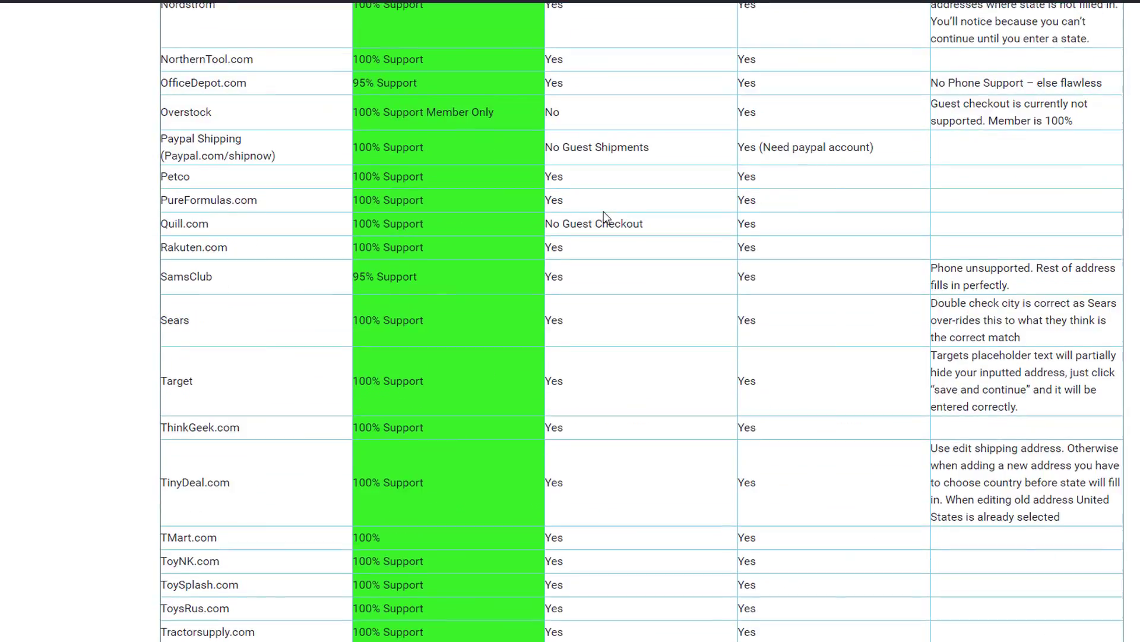
scroll(605, 209, "down", 1)
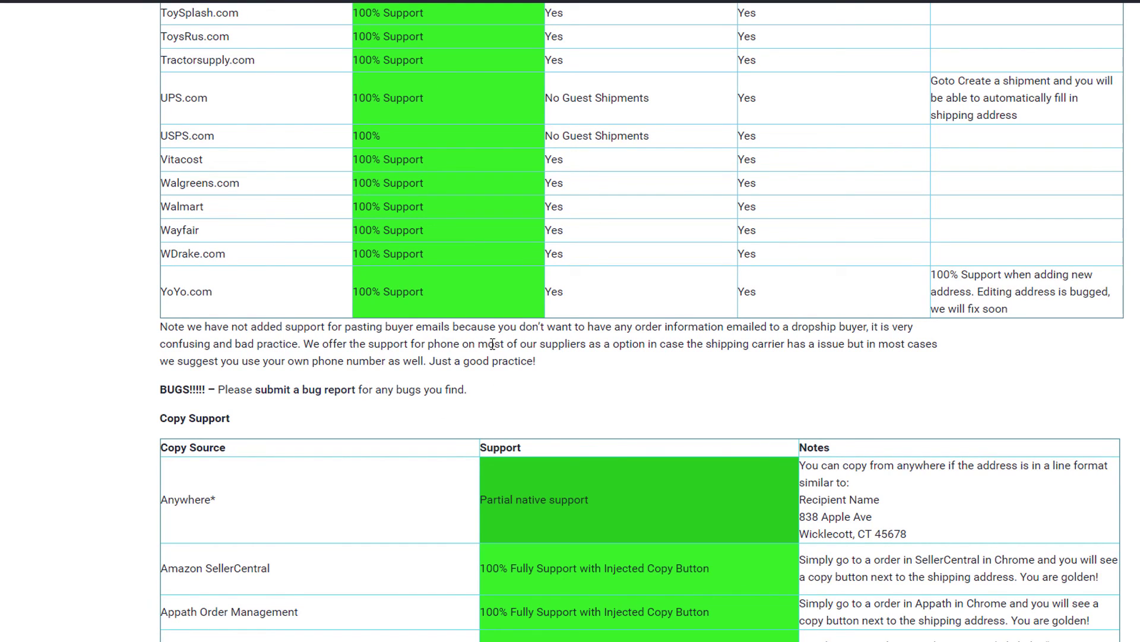
scroll(488, 337, "down", 4)
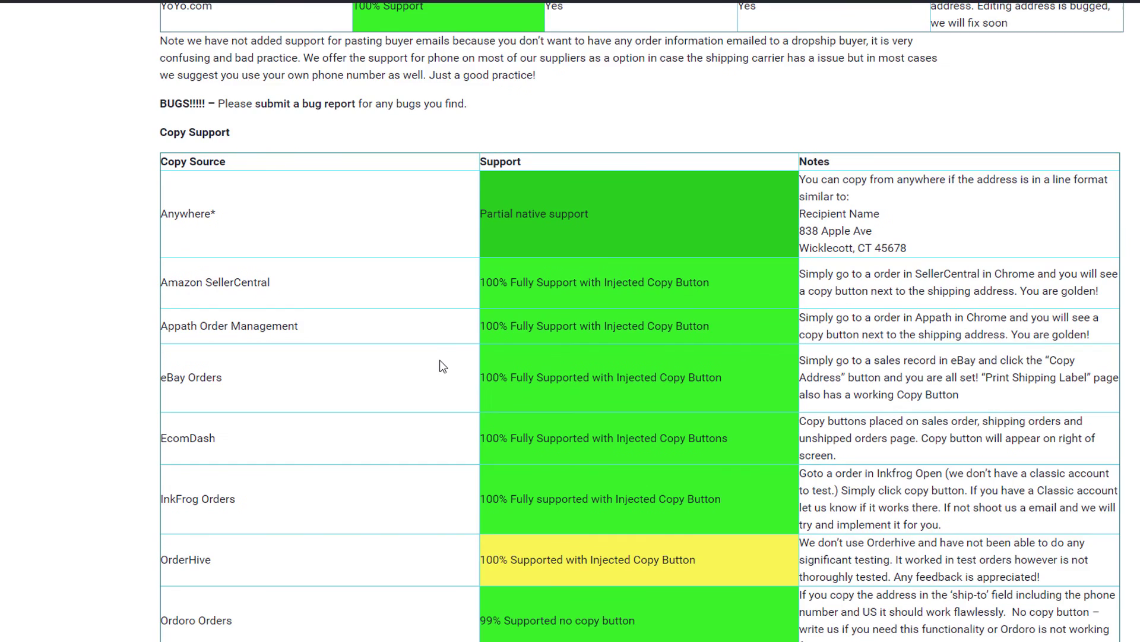
scroll(442, 365, "down", 1)
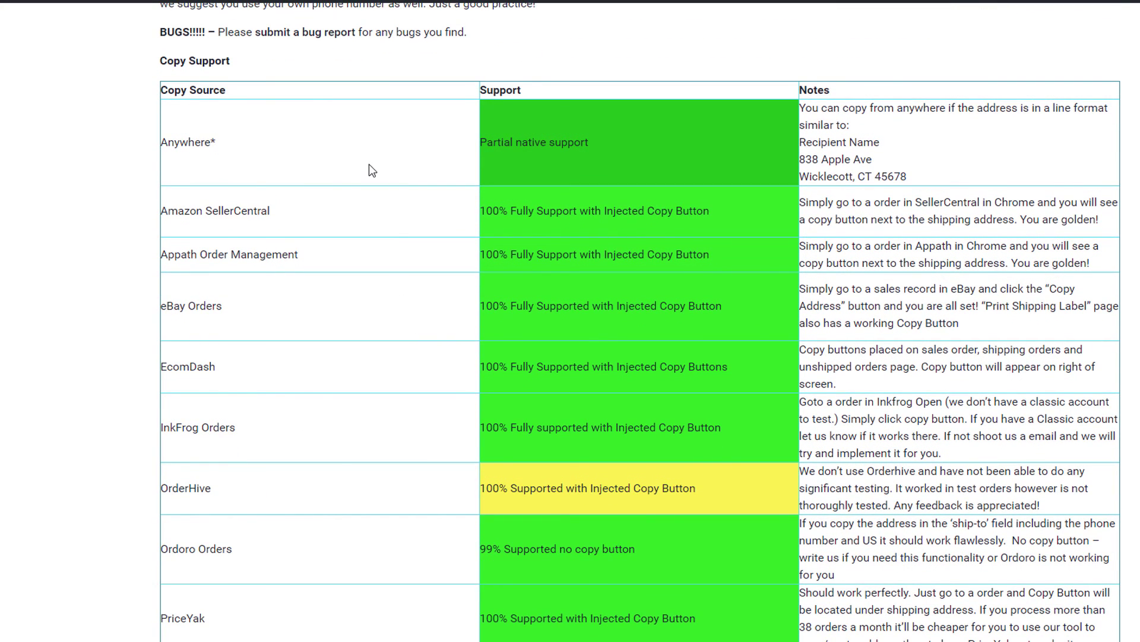
Copy the three-line sample address from the Notes column and paste it into Costco's shipping form.
left_click_drag(920, 179, 800, 142)
right_click(807, 143)
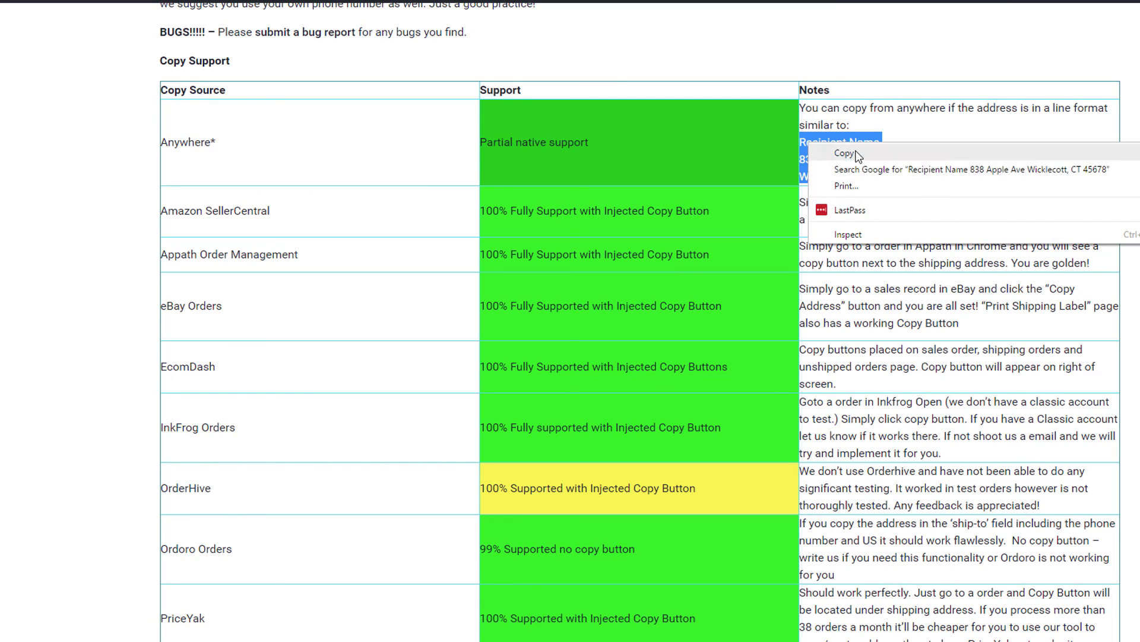
left_click(845, 154)
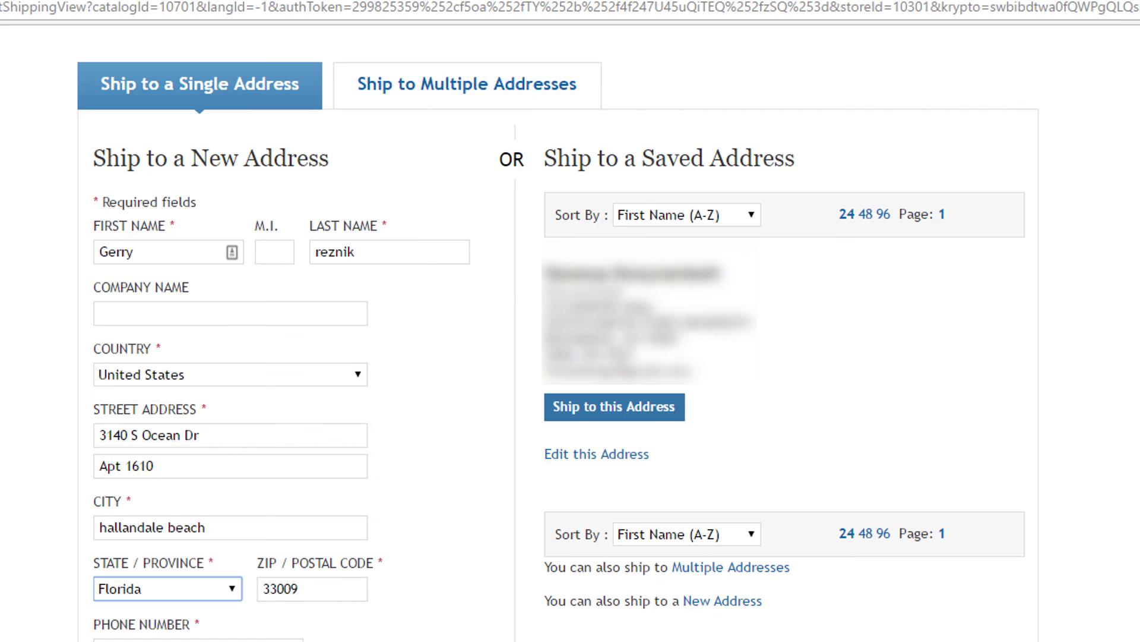
left_click(1038, 91)
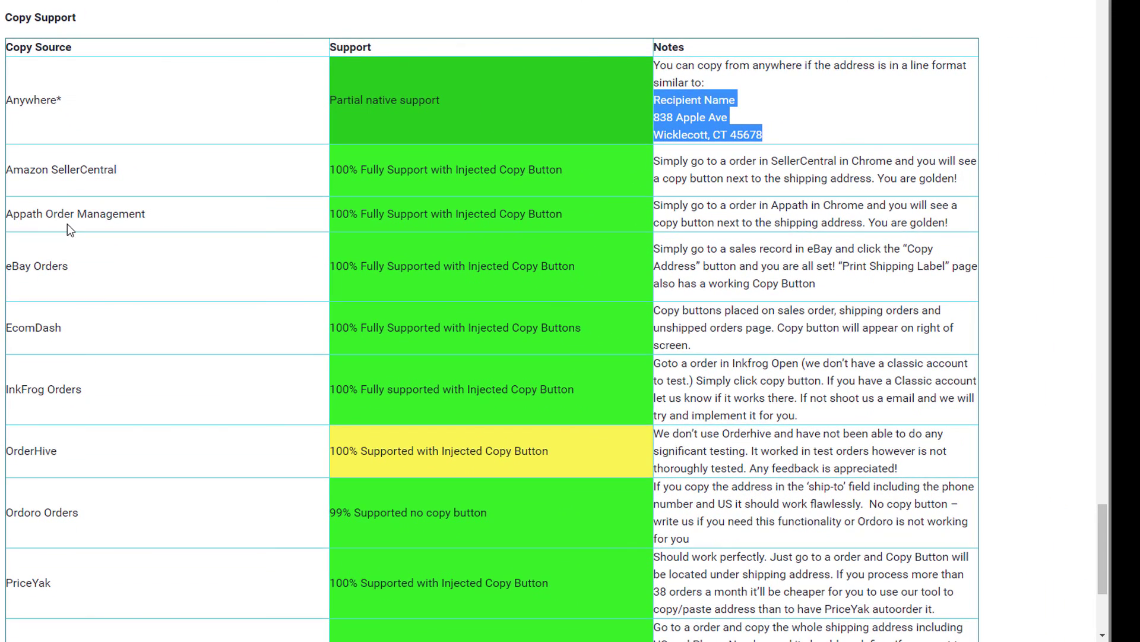
Scroll the Copy Support table to show Ordoro Orders, PriceYak, SkuLabs and Veeqo.
scroll(121, 449, "down", 3)
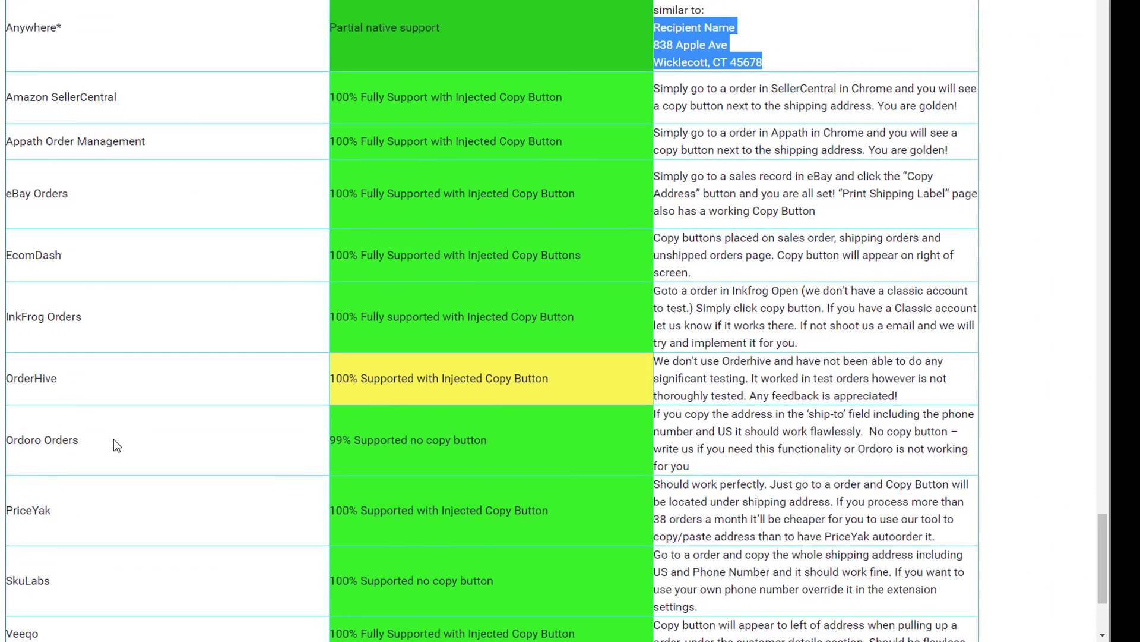